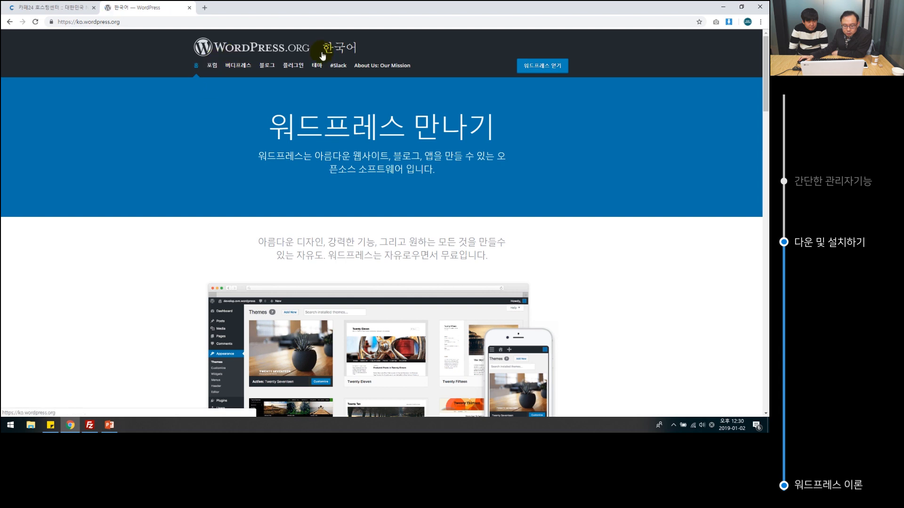
Open kopress.kr in a new tab beside WordPress.org and scroll to its download links.
{"action": "scroll", "coordinate": [442, 234], "scroll_direction": "down", "scroll_amount": 10}
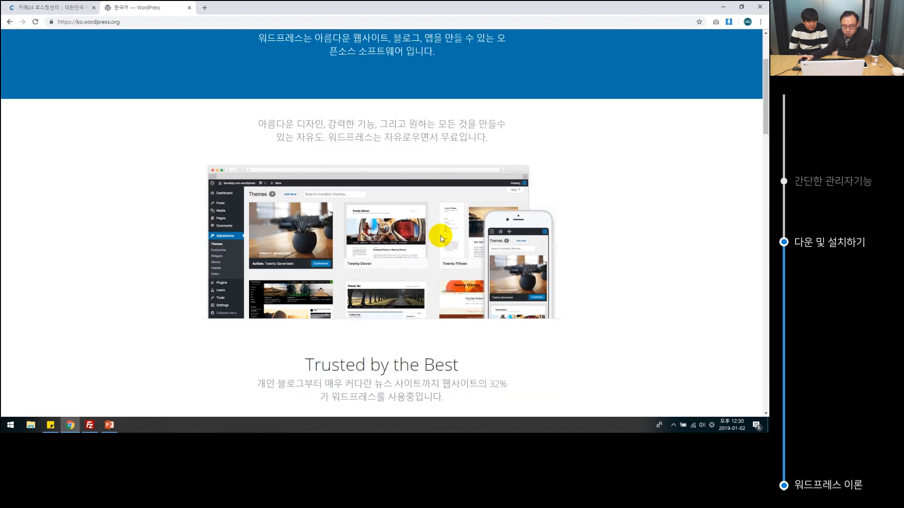
{"action": "scroll", "coordinate": [343, 222], "scroll_direction": "down", "scroll_amount": 5}
{"action": "scroll", "coordinate": [344, 220], "scroll_direction": "up", "scroll_amount": 10}
{"action": "scroll", "coordinate": [345, 220], "scroll_direction": "up", "scroll_amount": 5}
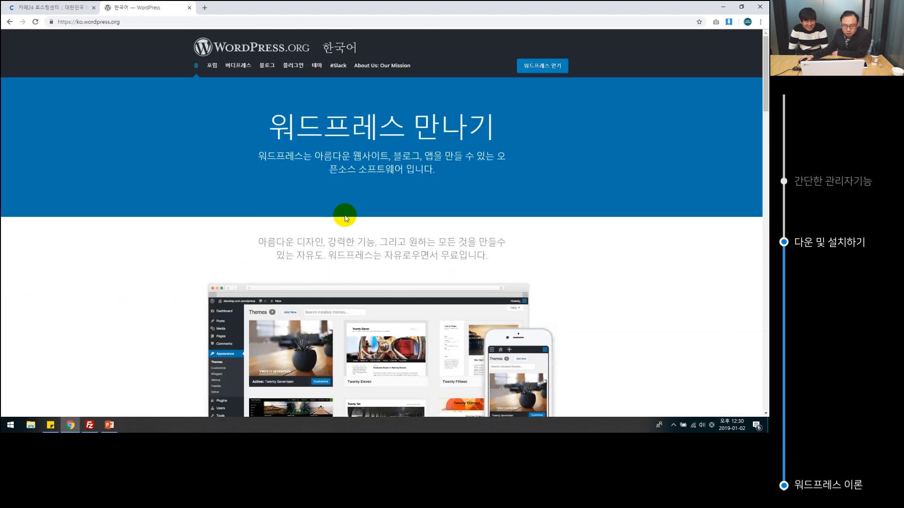
{"action": "left_click", "coordinate": [206, 7]}
{"action": "left_click", "coordinate": [133, 7]}
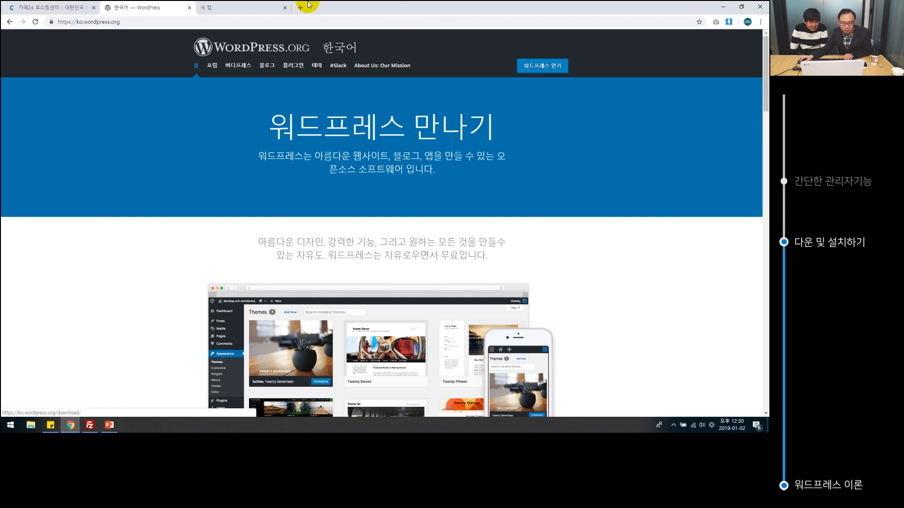
{"action": "left_click", "coordinate": [240, 7]}
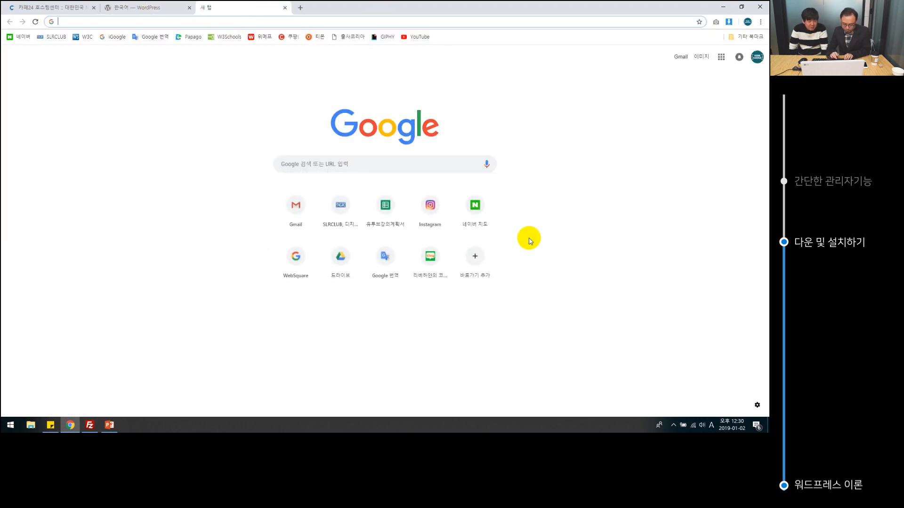
{"action": "type", "text": "kopress"}
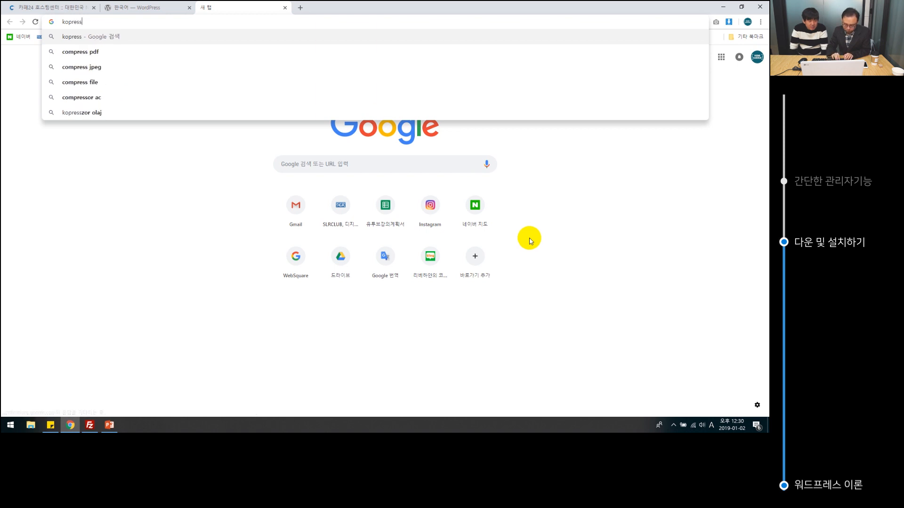
{"action": "type", "text": ".kr"}
{"action": "key", "text": "Return"}
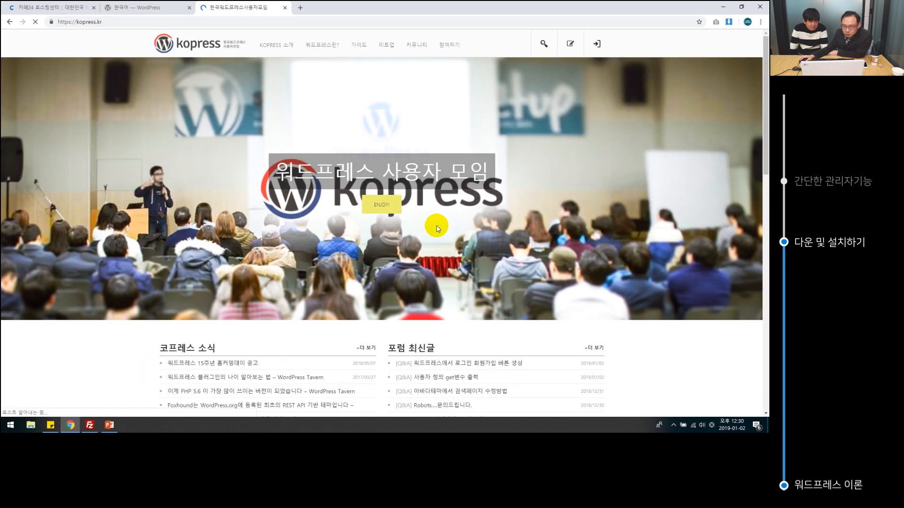
{"action": "scroll", "coordinate": [663, 243], "scroll_direction": "down", "scroll_amount": 6}
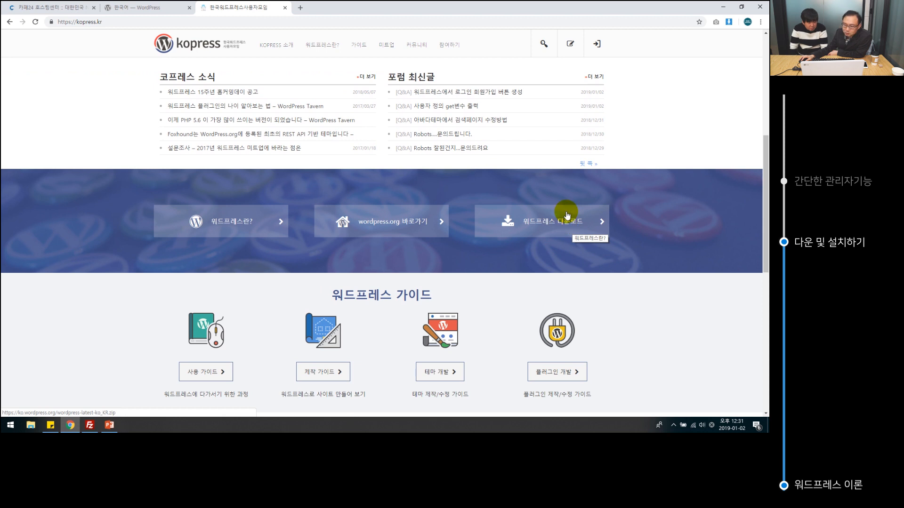
Open WordPress.org's Korean 4.9.8 download page, and cancel the kopress.kr 워드프레스 다운로드 save.
{"action": "left_click", "coordinate": [126, 5]}
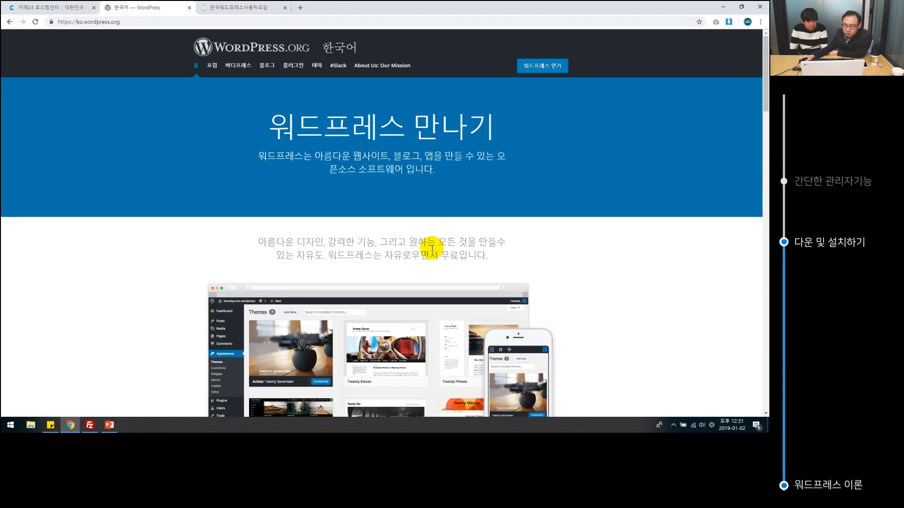
{"action": "left_click", "coordinate": [530, 68]}
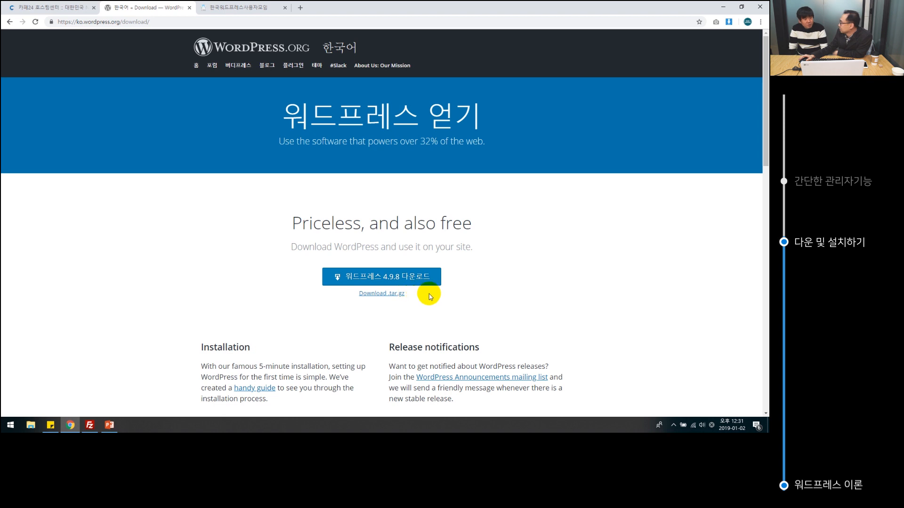
{"action": "left_click", "coordinate": [238, 7]}
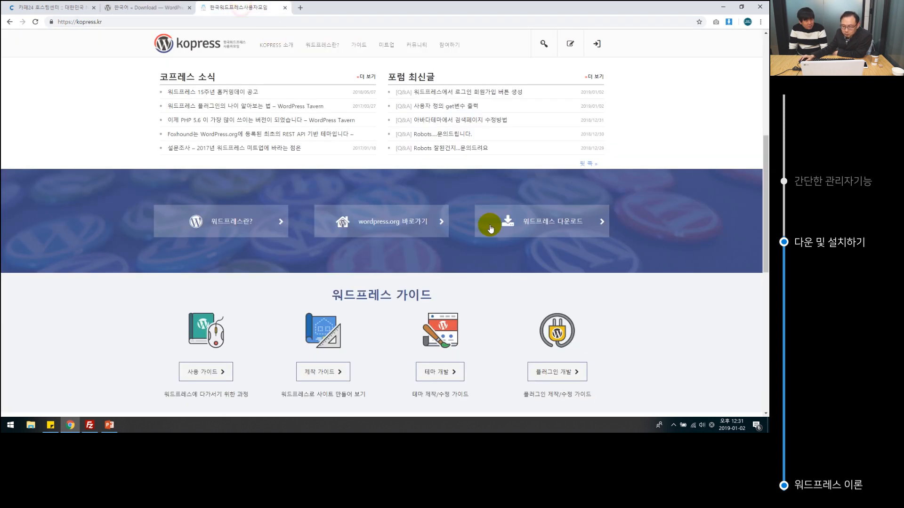
{"action": "left_click", "coordinate": [543, 227]}
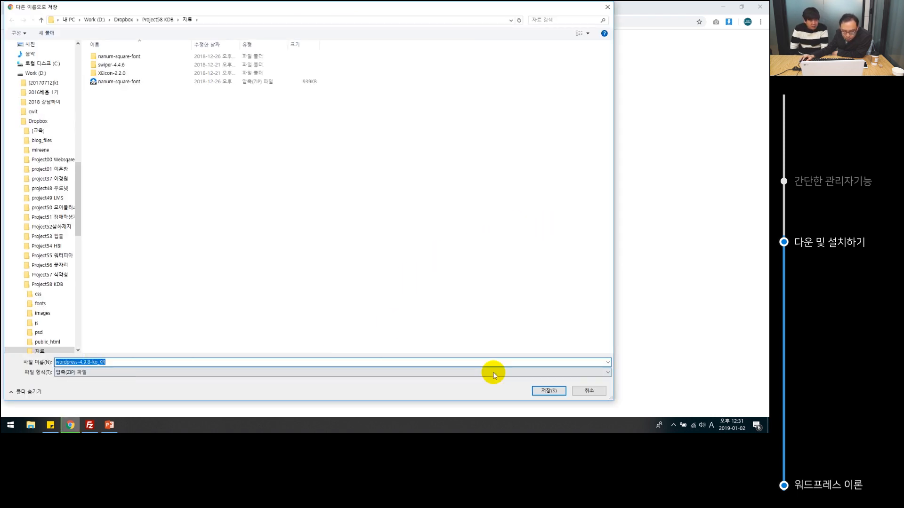
{"action": "left_click", "coordinate": [594, 391]}
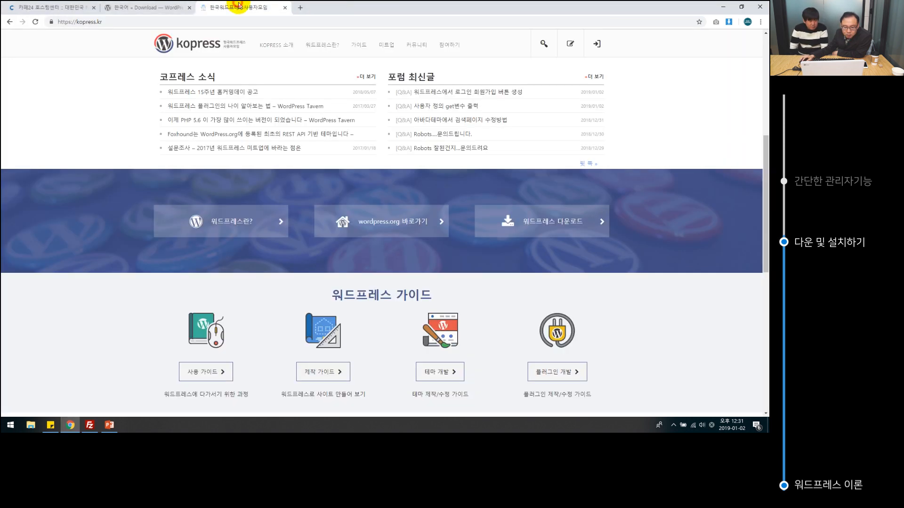
{"action": "left_click", "coordinate": [156, 8]}
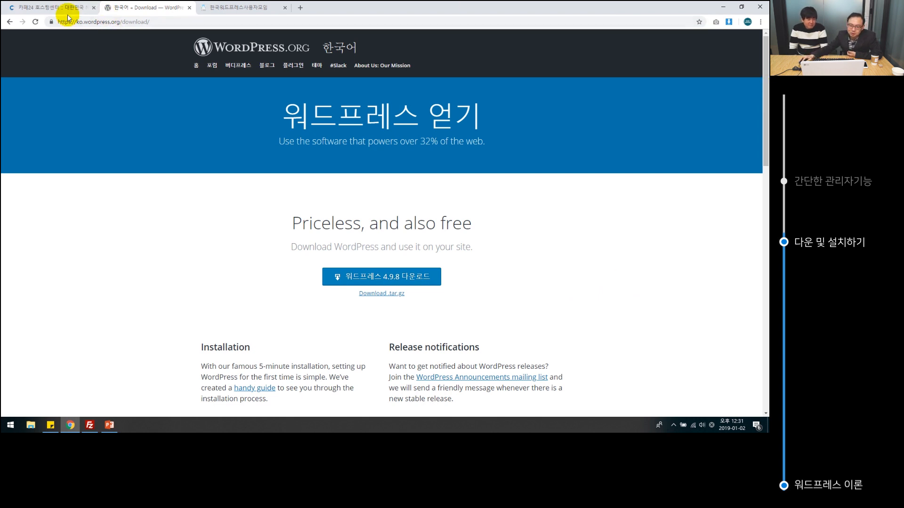
Go back from /download/ to the ko.wordpress.org home page.
{"action": "left_click", "coordinate": [8, 22]}
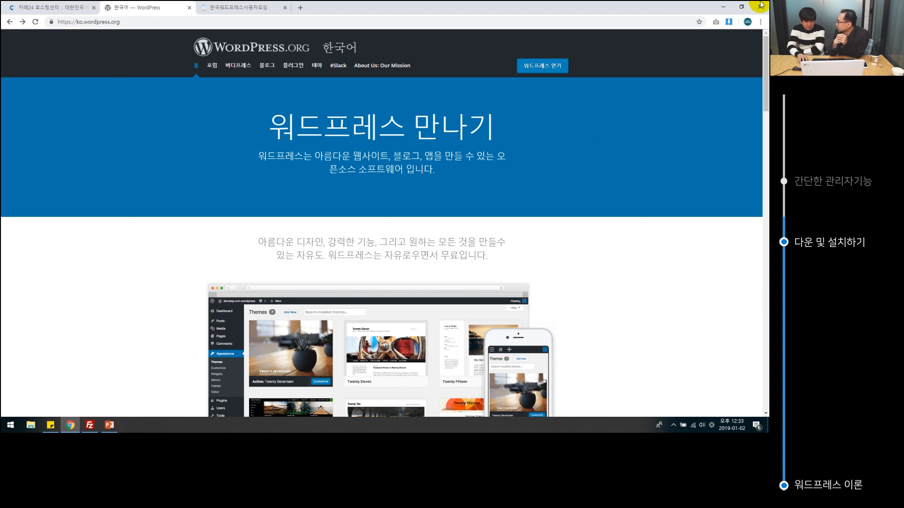
In FileZilla, browse the server's /www folder, showing wp-admin, wp-content, wp-includes and ad_sns PNGs.
{"action": "left_click", "coordinate": [89, 426]}
{"action": "left_click", "coordinate": [90, 427]}
{"action": "left_click", "coordinate": [89, 428]}
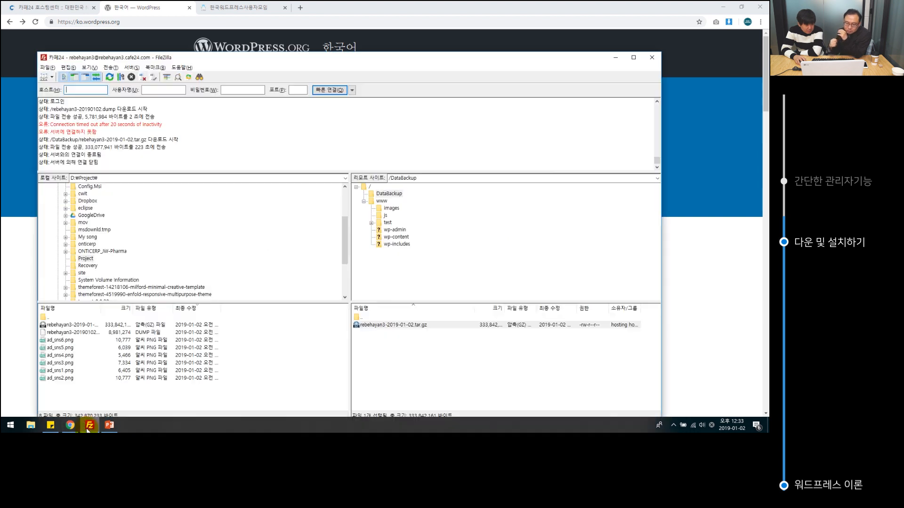
{"action": "left_click", "coordinate": [245, 378]}
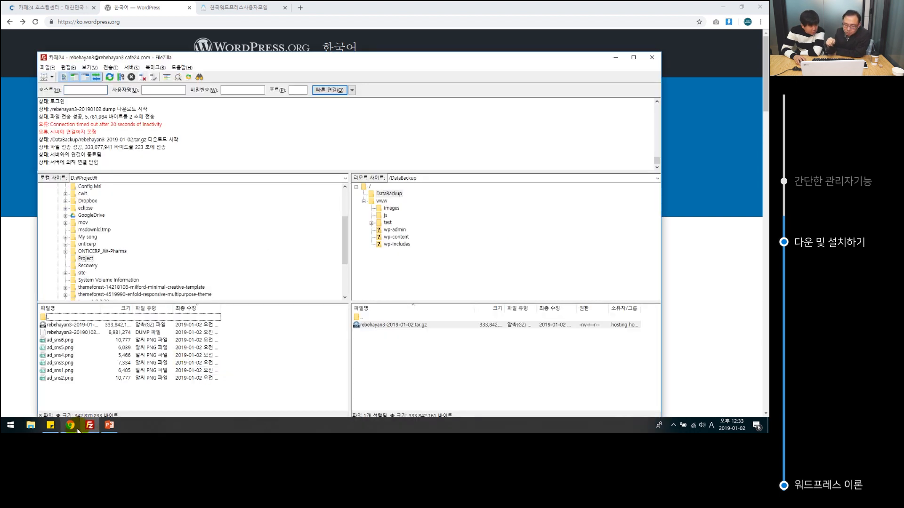
{"action": "left_click_drag", "start_coordinate": [161, 390], "coordinate": [59, 341]}
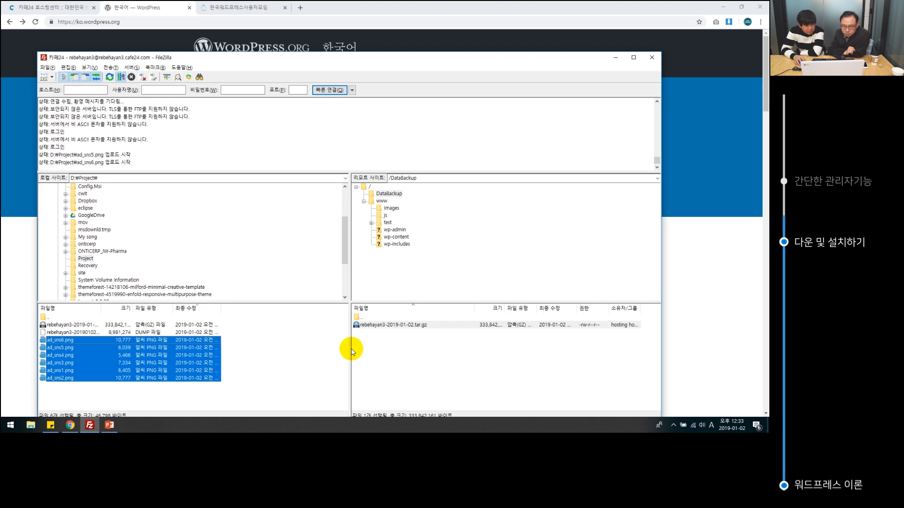
{"action": "left_click", "coordinate": [404, 364]}
{"action": "left_click", "coordinate": [332, 360]}
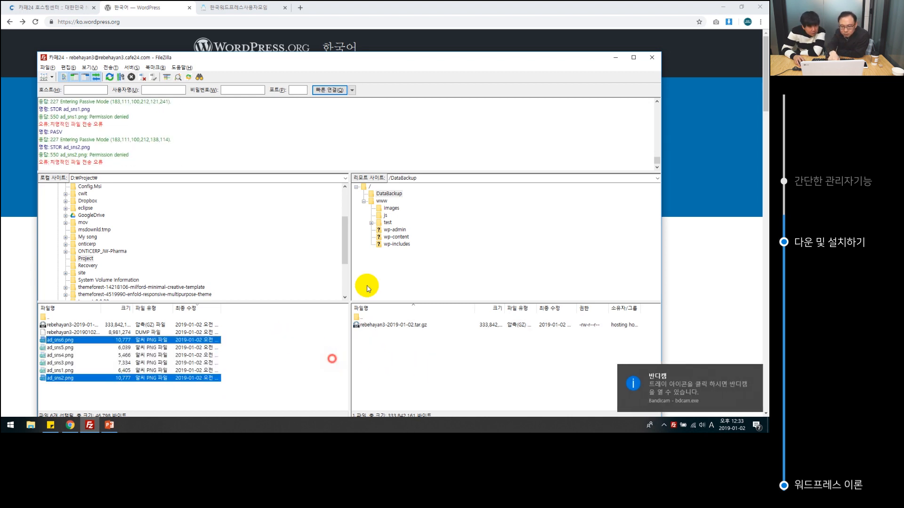
{"action": "left_click", "coordinate": [454, 218]}
{"action": "left_click", "coordinate": [382, 202]}
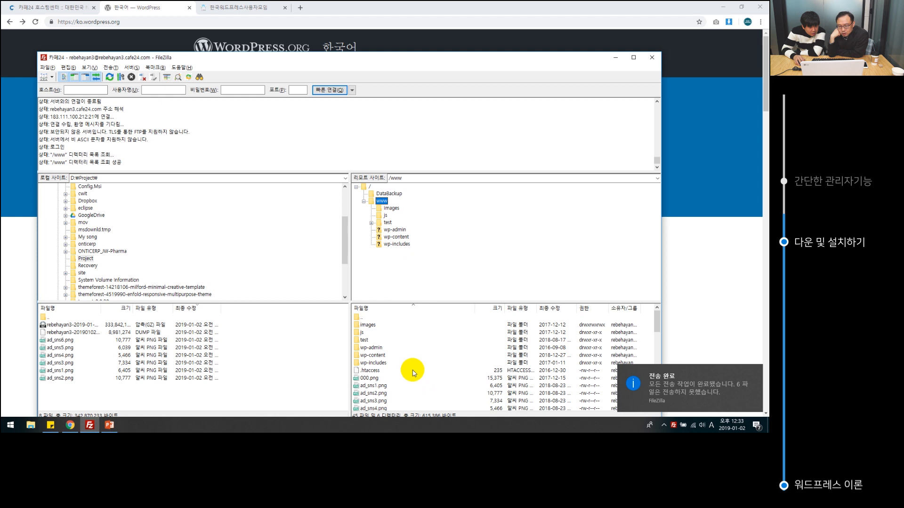
{"action": "left_click", "coordinate": [299, 356]}
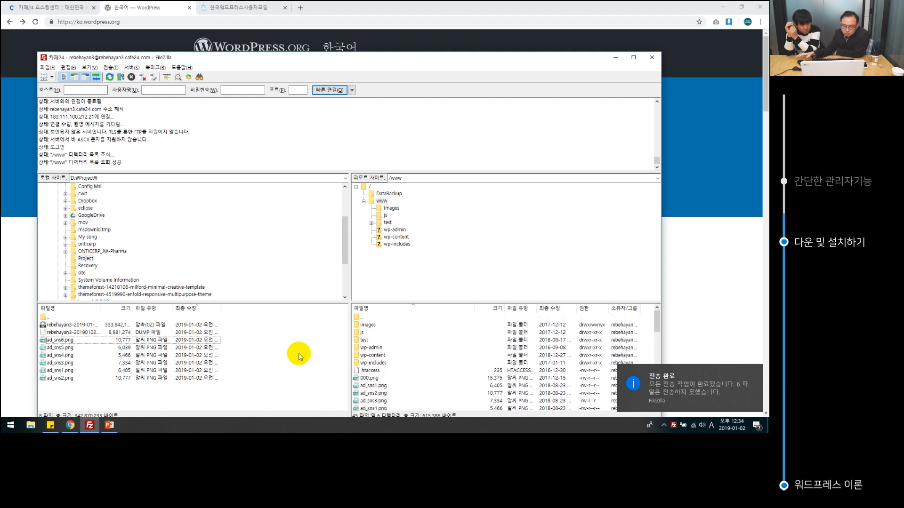
On the 계정초기화 page, choose DATA, DB 모두 초기화 and verify the FTP password.
{"action": "left_click", "coordinate": [65, 8]}
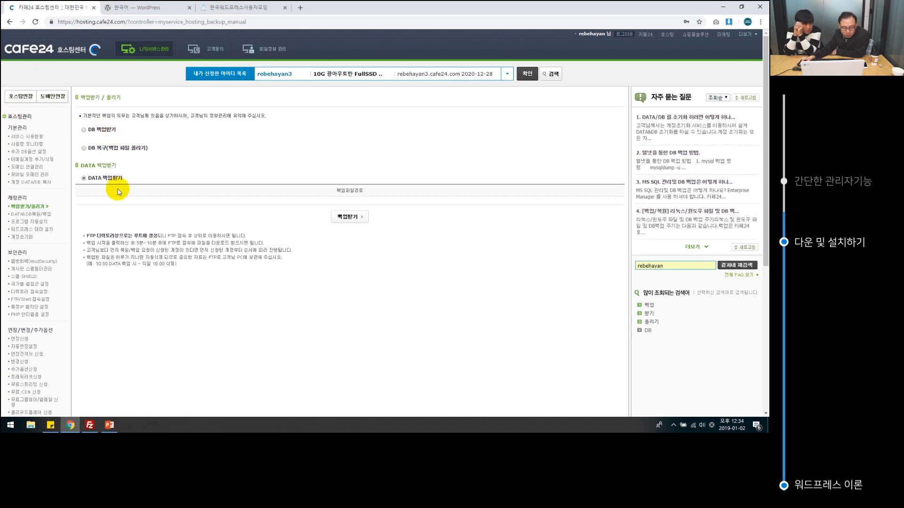
{"action": "left_click", "coordinate": [30, 238]}
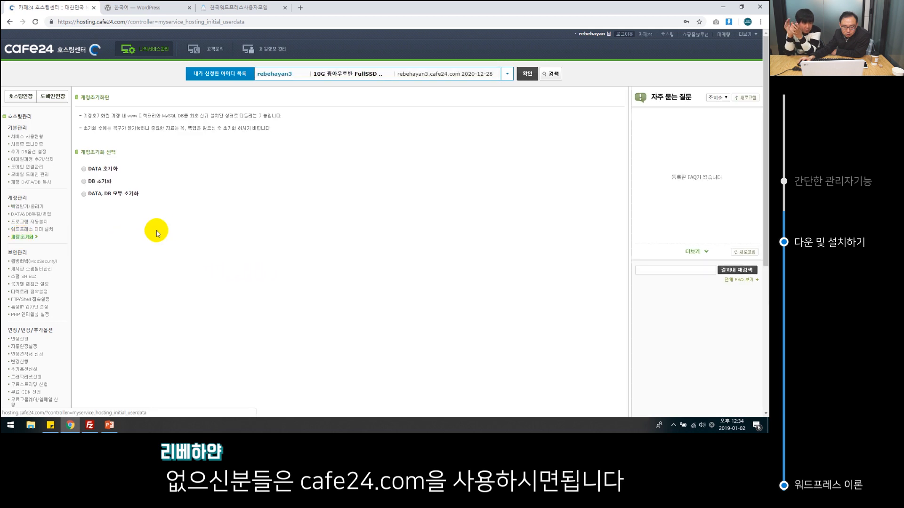
{"action": "left_click", "coordinate": [84, 195]}
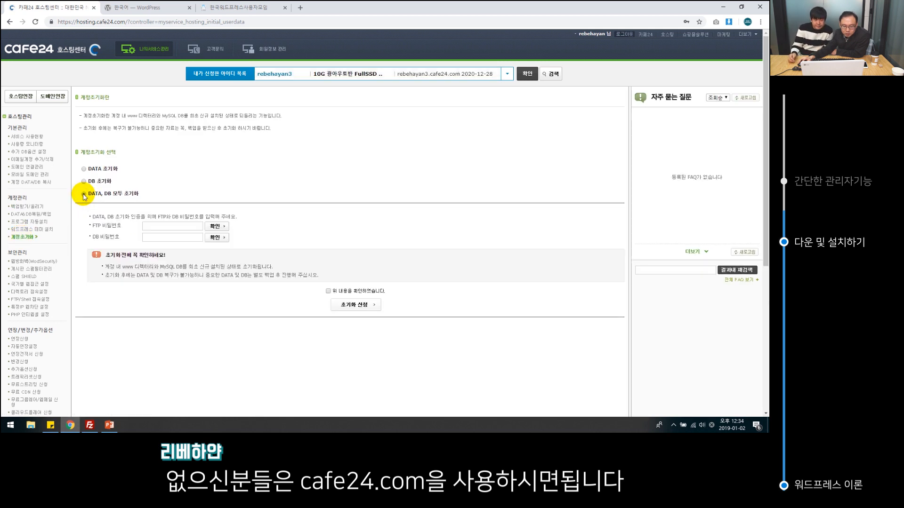
{"action": "left_click", "coordinate": [161, 227]}
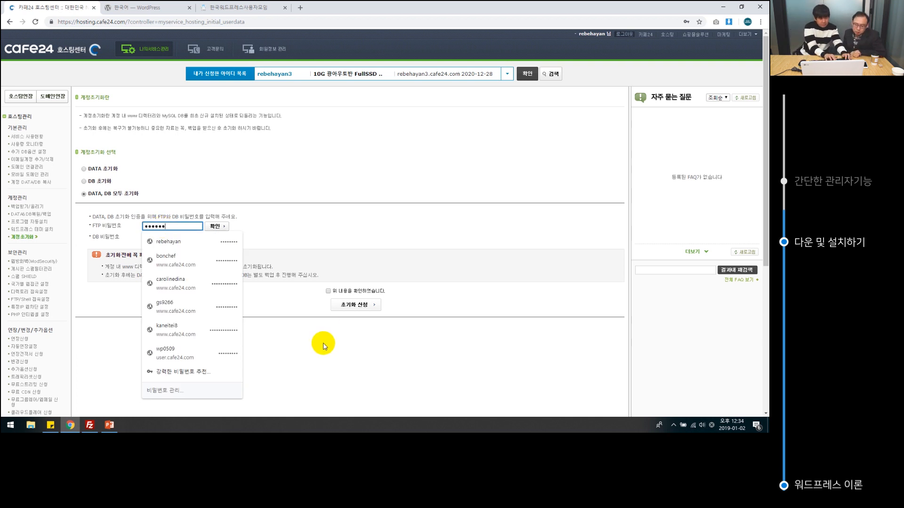
{"action": "left_click", "coordinate": [230, 214]}
{"action": "left_click", "coordinate": [224, 228]}
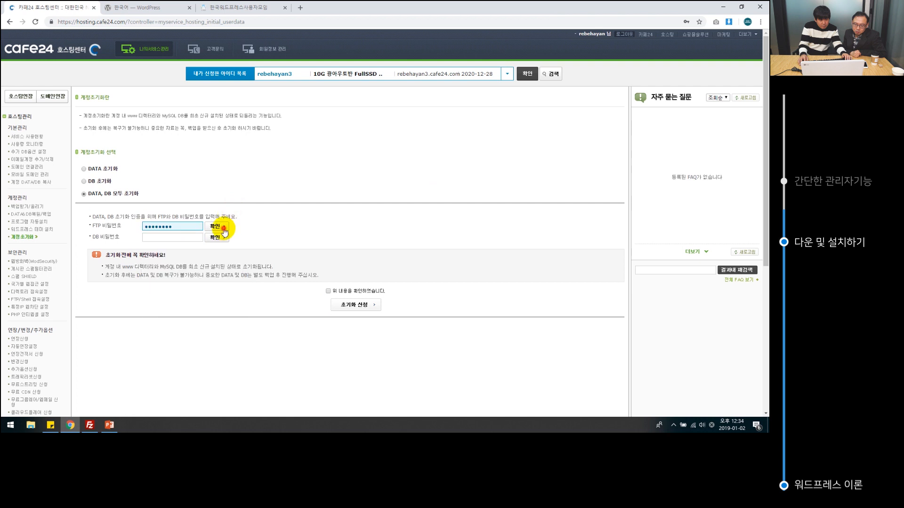
Verify the DB password, tick the warning checkbox, and submit and confirm 초기화 신청.
{"action": "left_click", "coordinate": [177, 240]}
{"action": "type", "text": "*"}
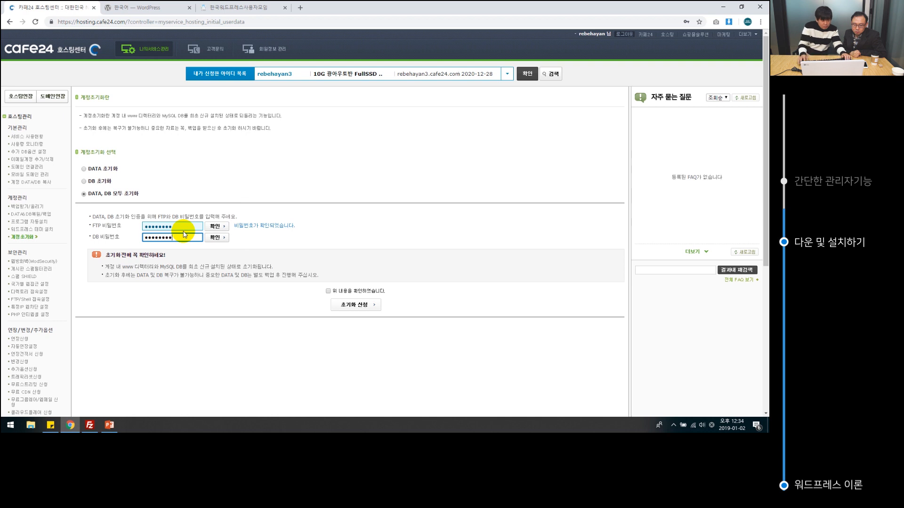
{"action": "left_click", "coordinate": [218, 237]}
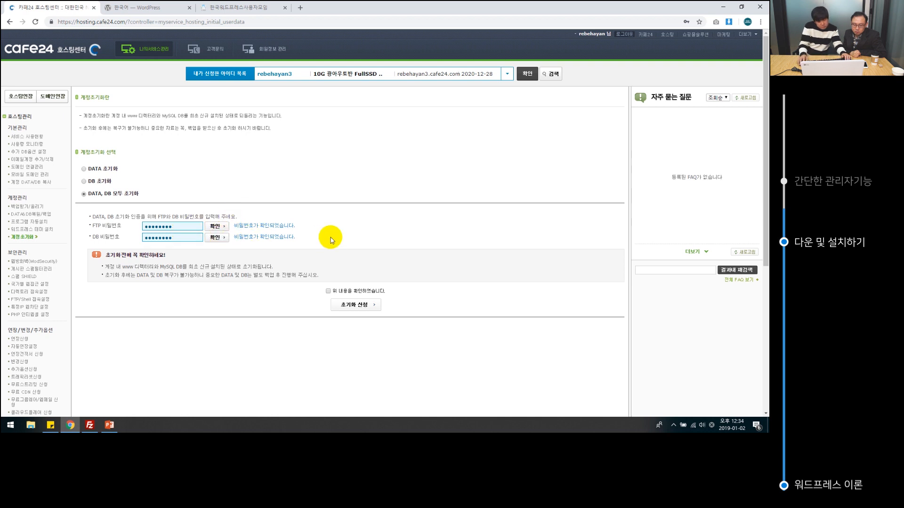
{"action": "left_click", "coordinate": [329, 291]}
{"action": "left_click", "coordinate": [337, 303]}
{"action": "left_click", "coordinate": [366, 246]}
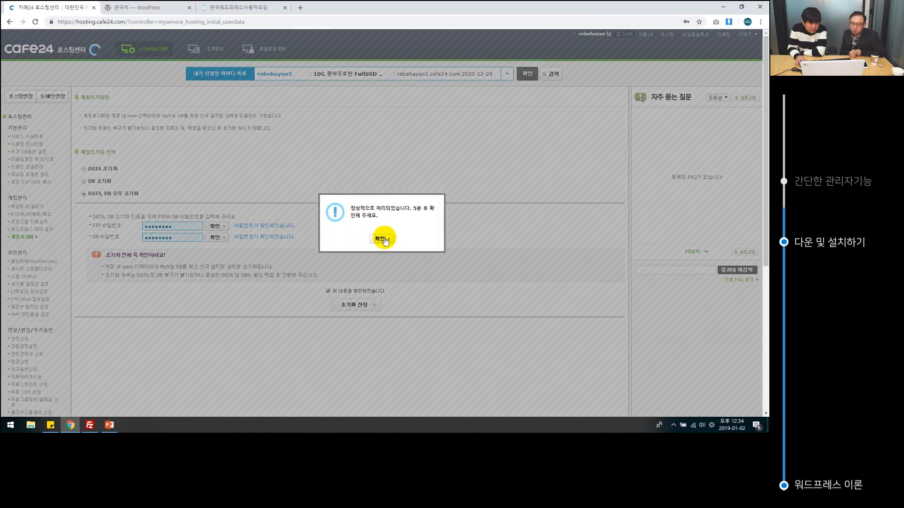
{"action": "left_click", "coordinate": [382, 239]}
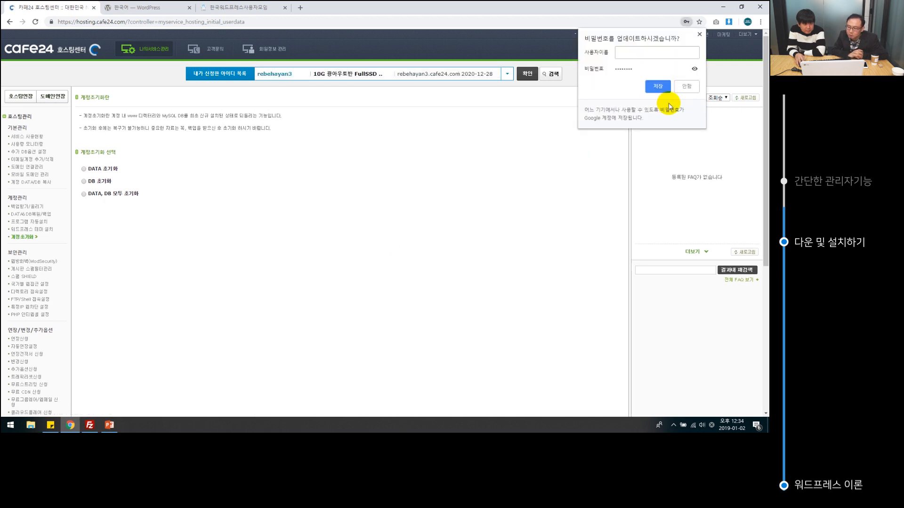
Open the main domain rebehayan3.cafe24.com from 서비스 사용현황's 도메인 연결 관리 in a new tab.
{"action": "left_click", "coordinate": [665, 87]}
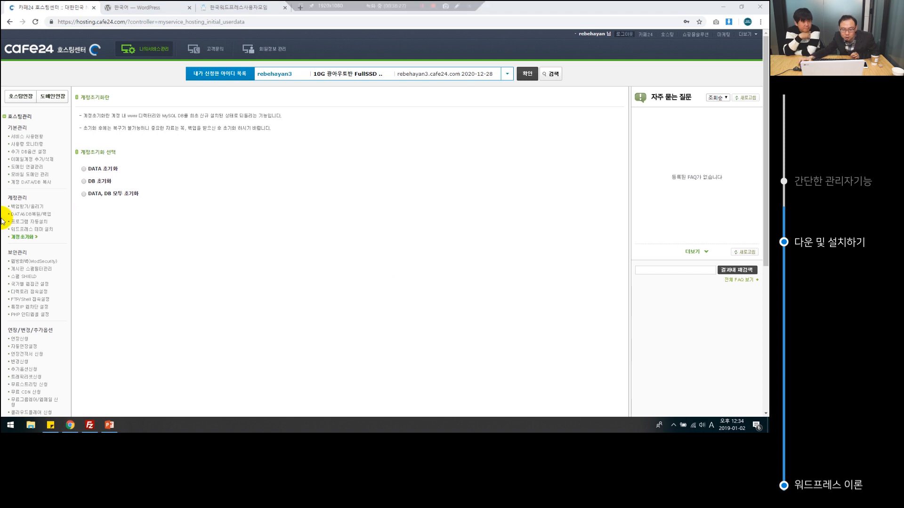
{"action": "left_click", "coordinate": [28, 136]}
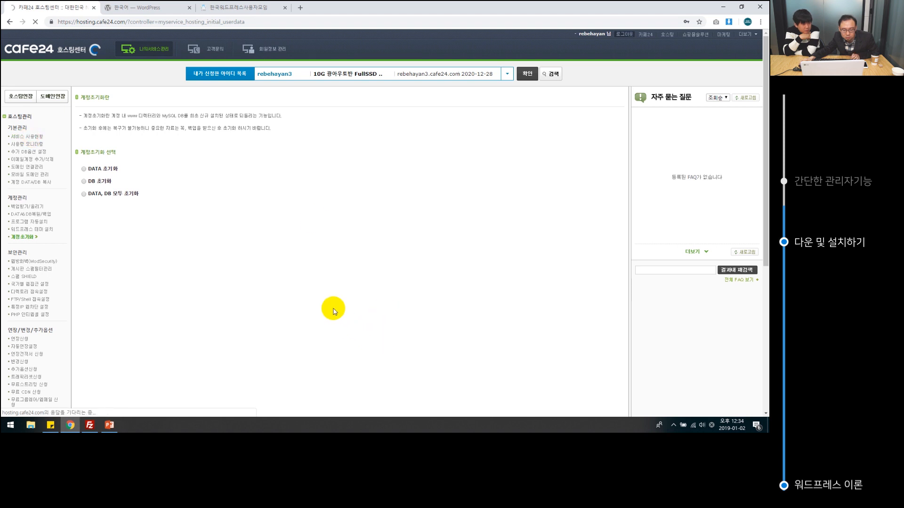
{"action": "scroll", "coordinate": [329, 303], "scroll_direction": "down", "scroll_amount": 5}
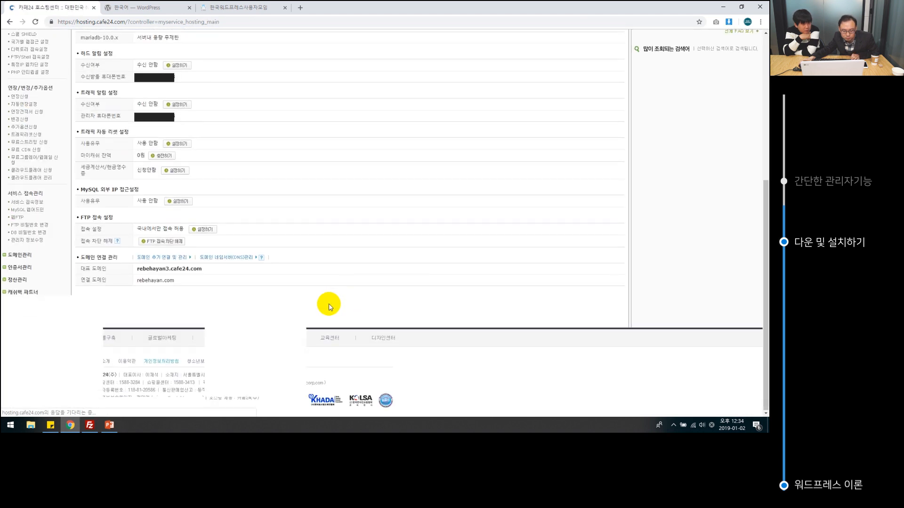
{"action": "left_click", "coordinate": [190, 270]}
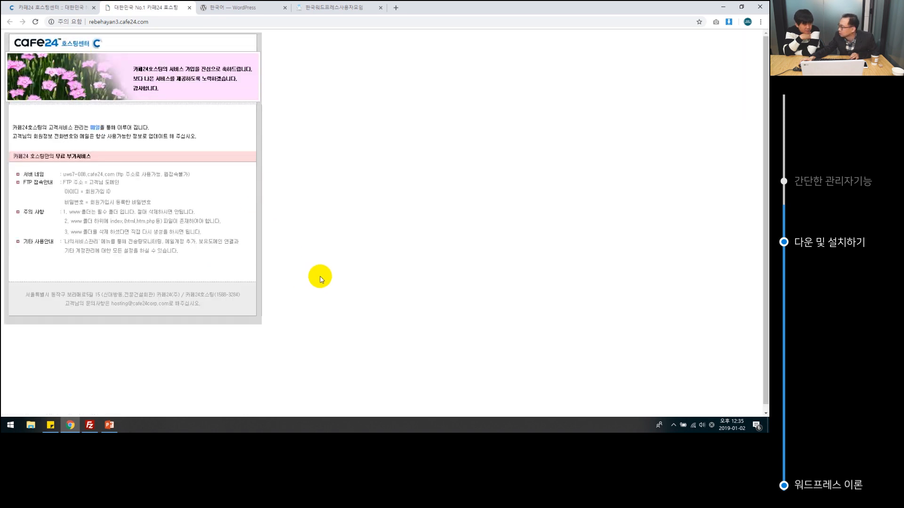
{"action": "left_click", "coordinate": [67, 8]}
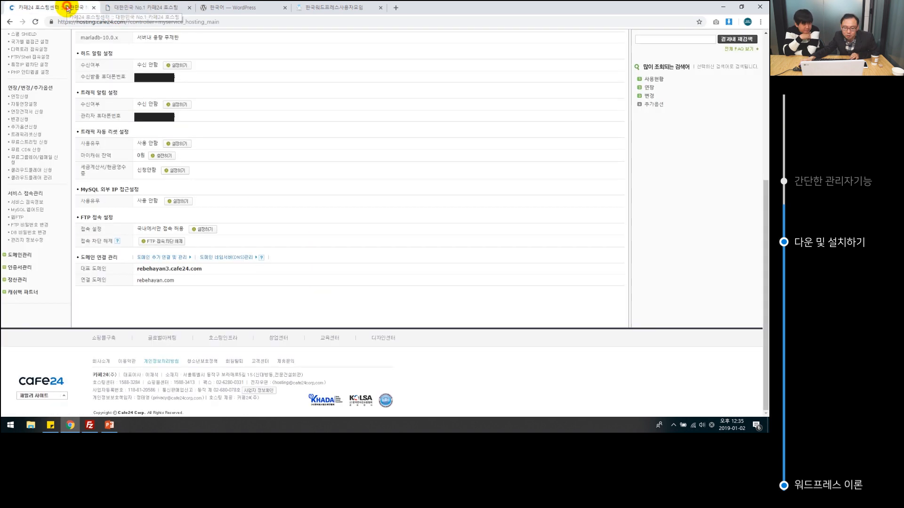
{"action": "scroll", "coordinate": [141, 372], "scroll_direction": "up", "scroll_amount": 3}
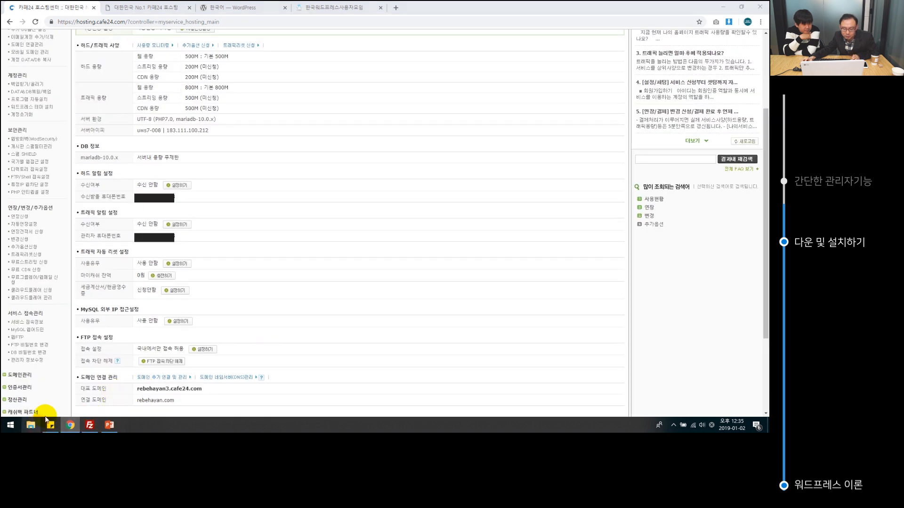
{"action": "left_click", "coordinate": [90, 426]}
{"action": "key", "text": "super+e"}
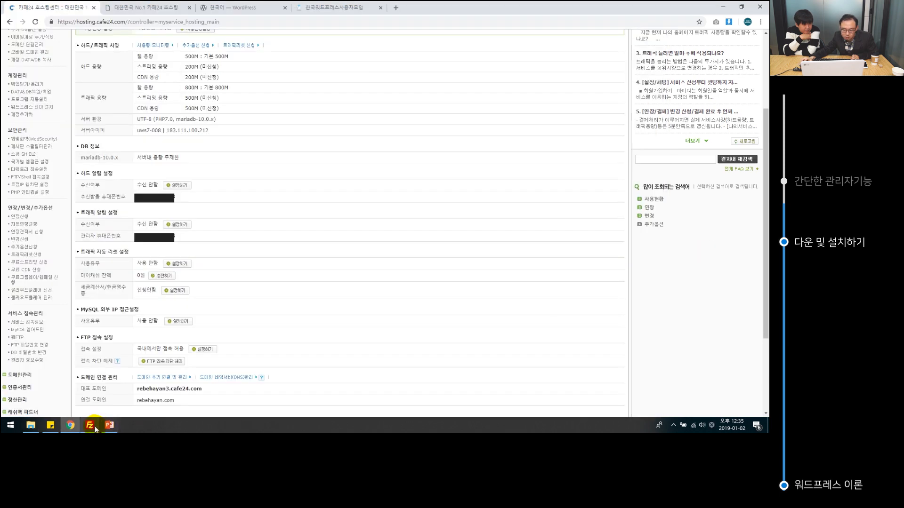
Refresh FileZilla to confirm the server's /www folder is now empty, then return to Chrome.
{"action": "left_click", "coordinate": [91, 425]}
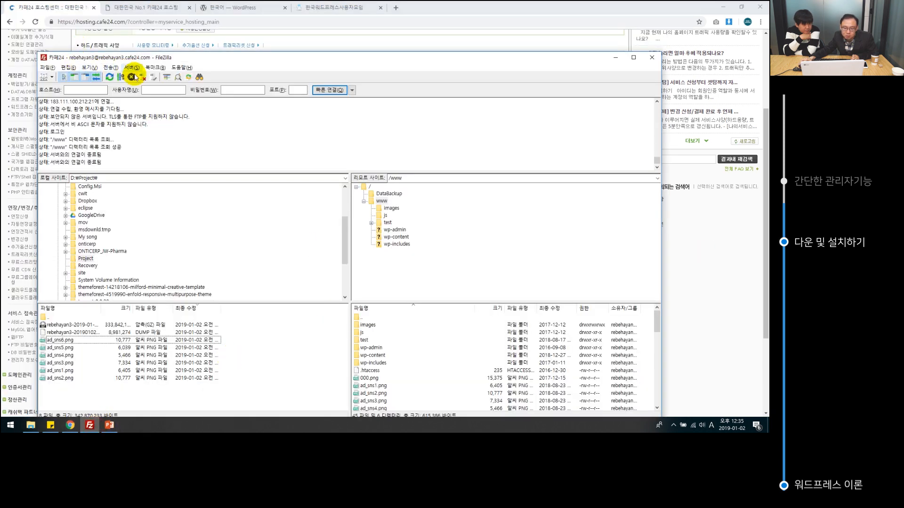
{"action": "left_click", "coordinate": [109, 77]}
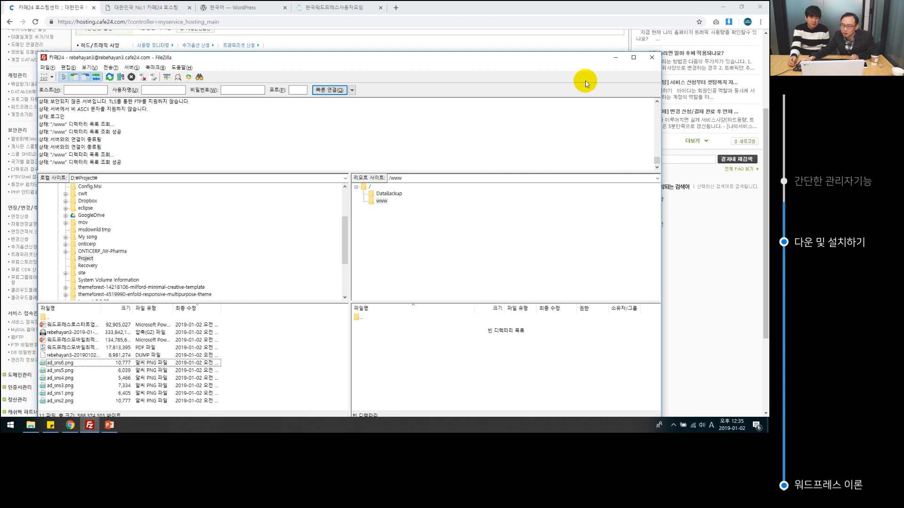
{"action": "left_click", "coordinate": [618, 6]}
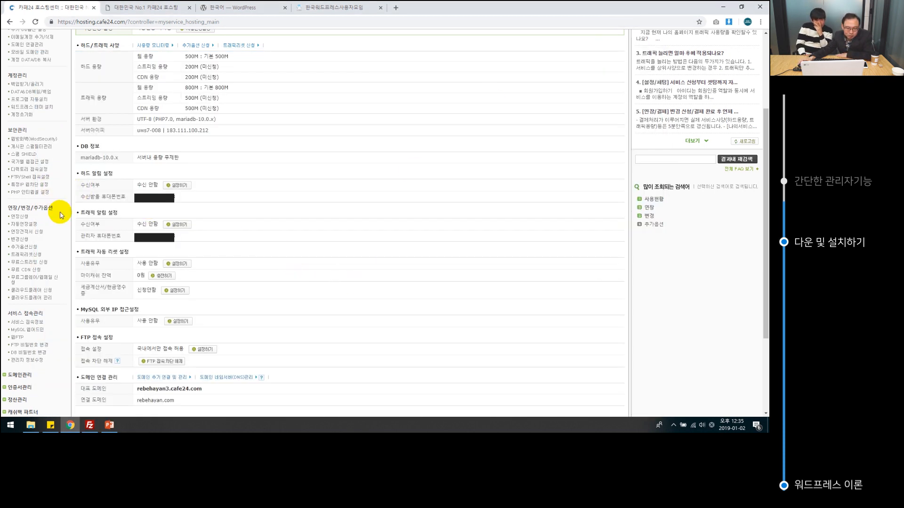
On 프로그램 자동설치, select WordPress with 'www' kept as the 설치 경로.
{"action": "scroll", "coordinate": [60, 217], "scroll_direction": "up", "scroll_amount": 3}
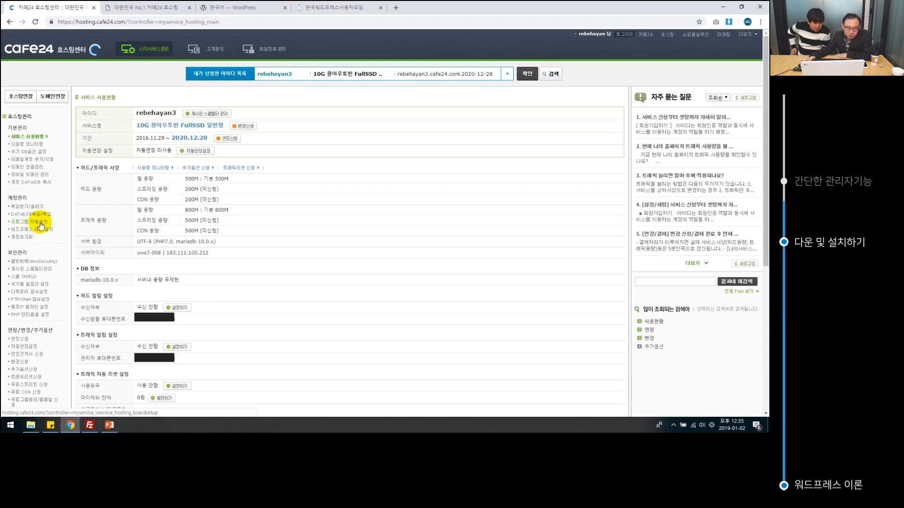
{"action": "left_click", "coordinate": [40, 225]}
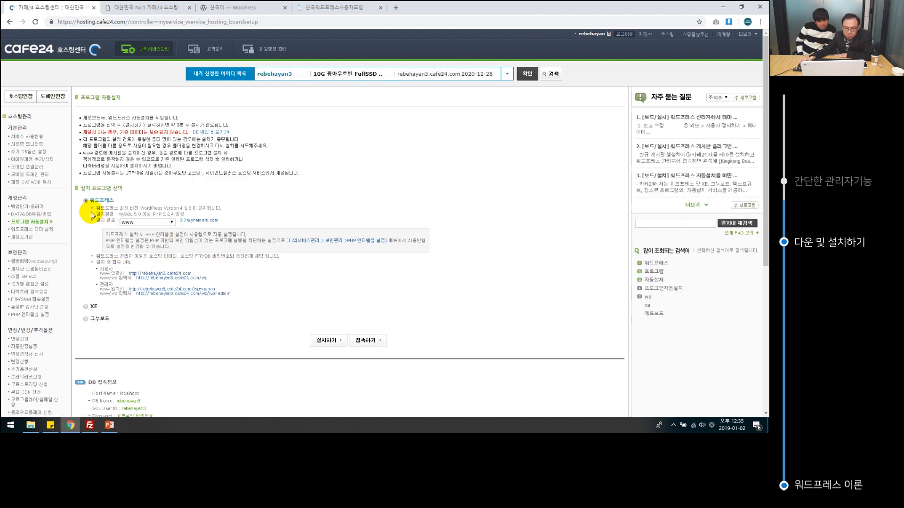
{"action": "left_click", "coordinate": [172, 223]}
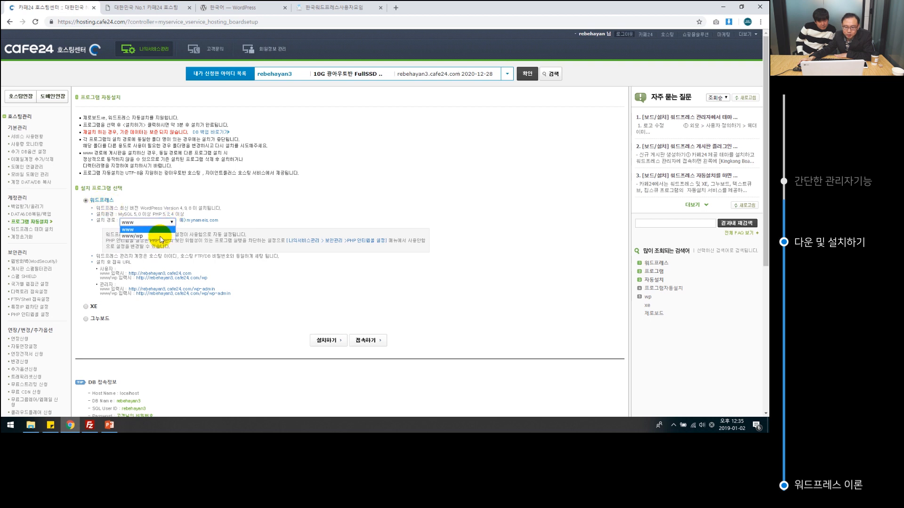
{"action": "left_click", "coordinate": [160, 229]}
{"action": "left_click", "coordinate": [248, 331]}
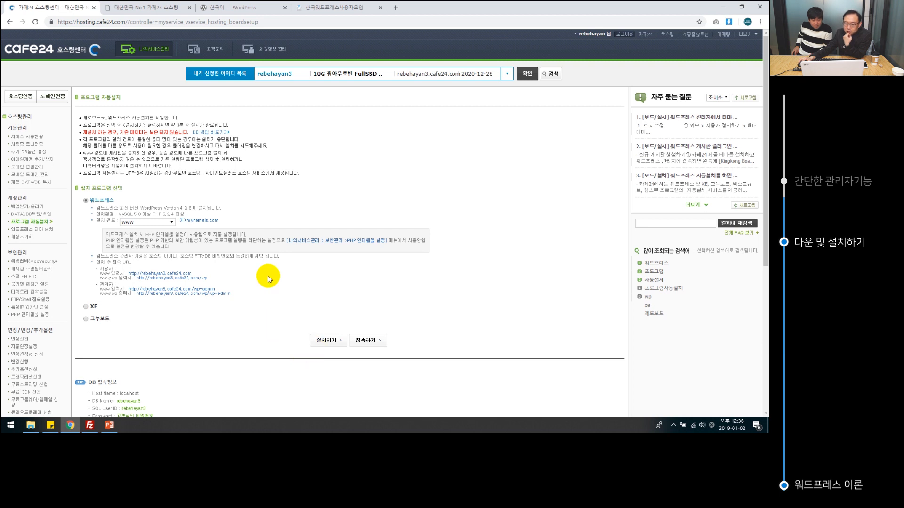
Run 설치하기 for WordPress, confirming the MySQL DB password and the installing notice.
{"action": "left_click", "coordinate": [328, 343]}
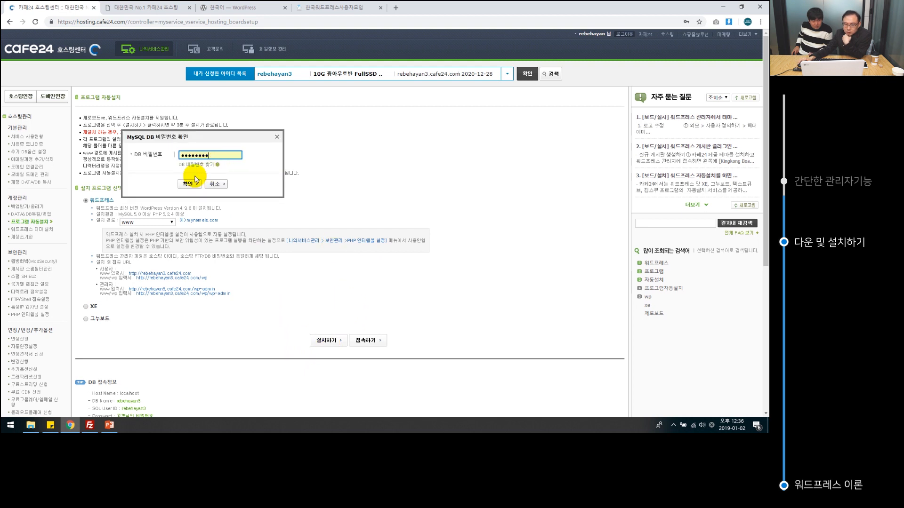
{"action": "left_click", "coordinate": [191, 185]}
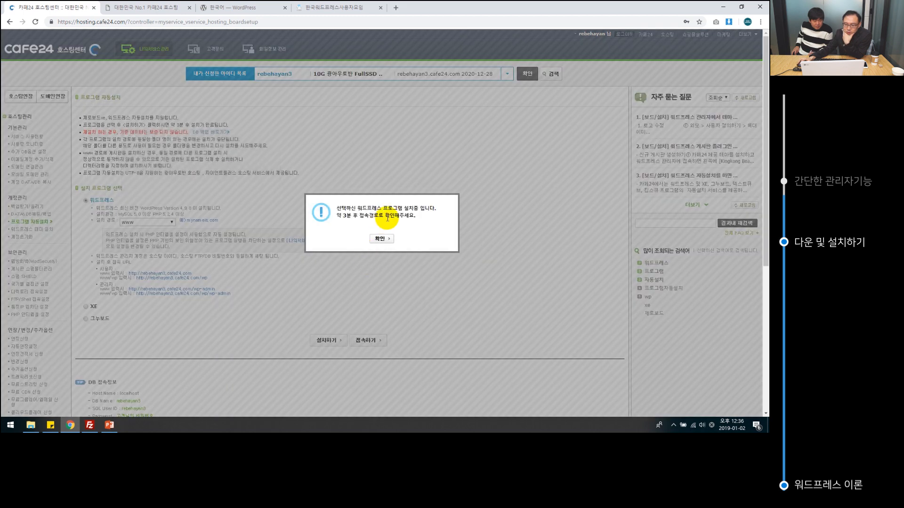
{"action": "left_click", "coordinate": [387, 242]}
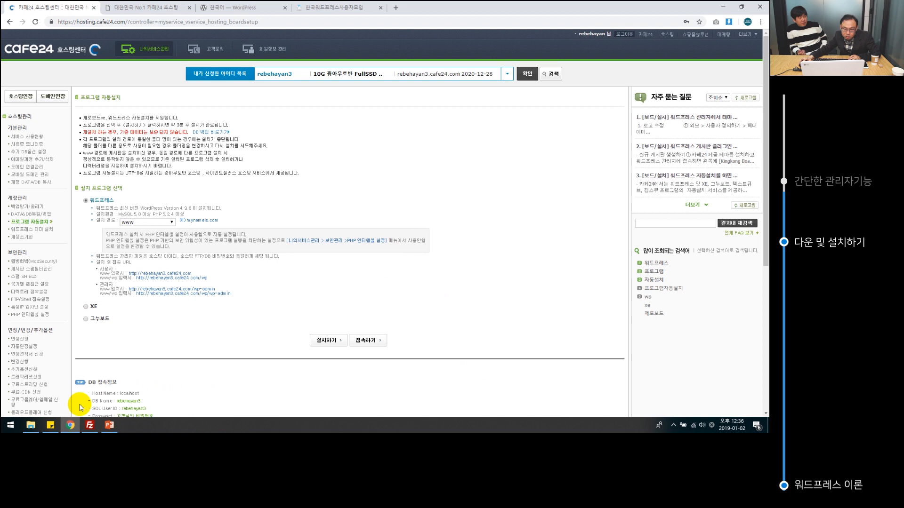
{"action": "left_click", "coordinate": [252, 11]}
Switch between the auto-install page and the live site tab showing the new REBEHAYAN3 WordPress site.
{"action": "left_click", "coordinate": [344, 10]}
{"action": "left_click", "coordinate": [217, 10]}
{"action": "left_click", "coordinate": [186, 7]}
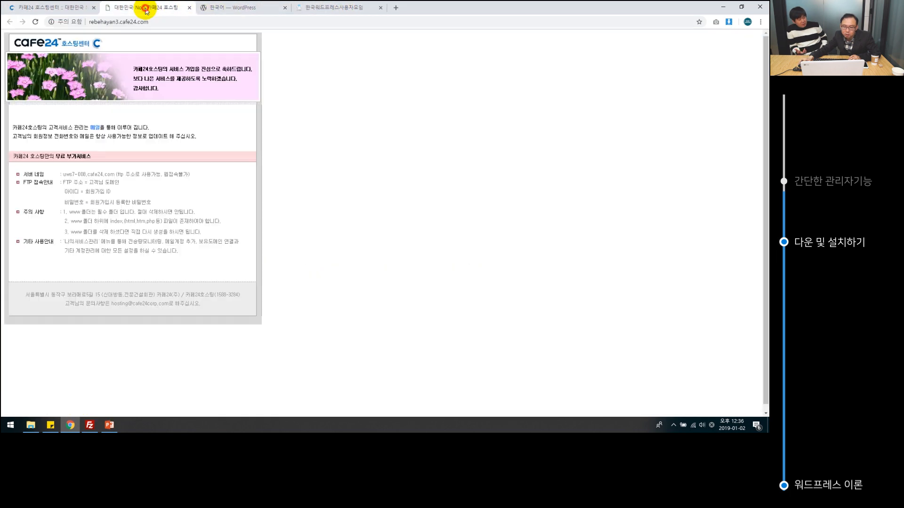
{"action": "left_click", "coordinate": [73, 10]}
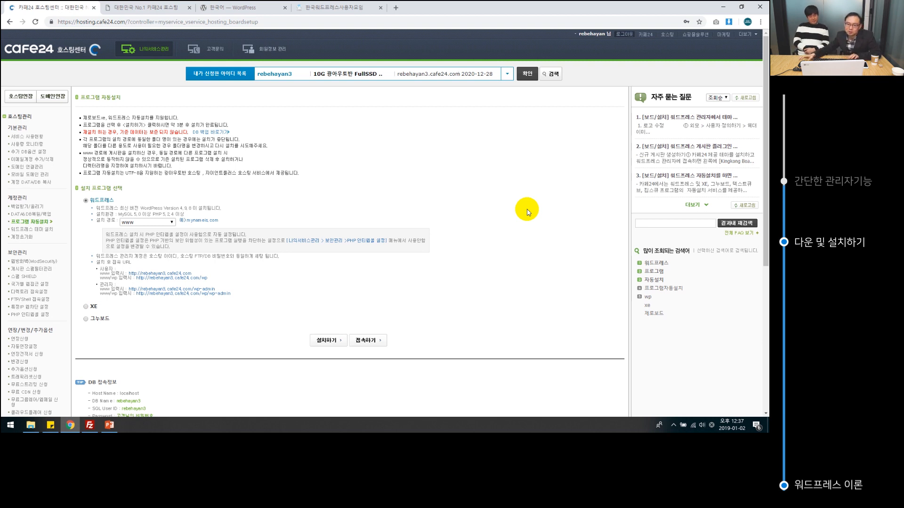
{"action": "left_click", "coordinate": [146, 8]}
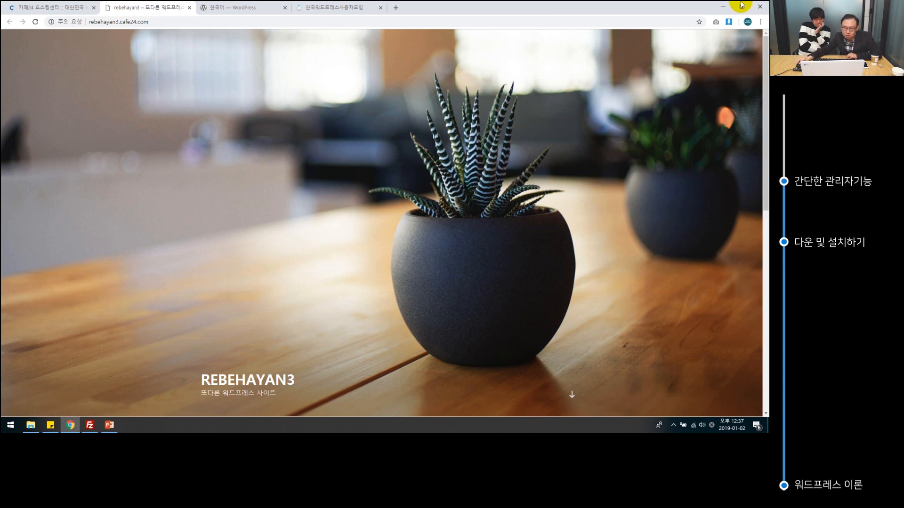
Add wp-admin to the end of the site URL to reach the admin login.
{"action": "left_click", "coordinate": [192, 22]}
{"action": "left_click", "coordinate": [195, 22]}
{"action": "type", "text": "/qp-"}
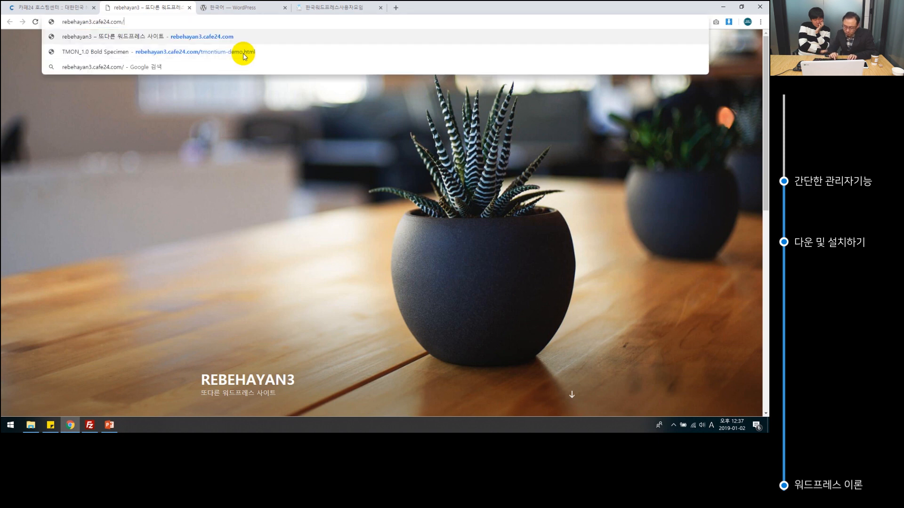
{"action": "key", "text": "BackSpace"}
{"action": "key", "text": "BackSpace"}
{"action": "key", "text": "BackSpace"}
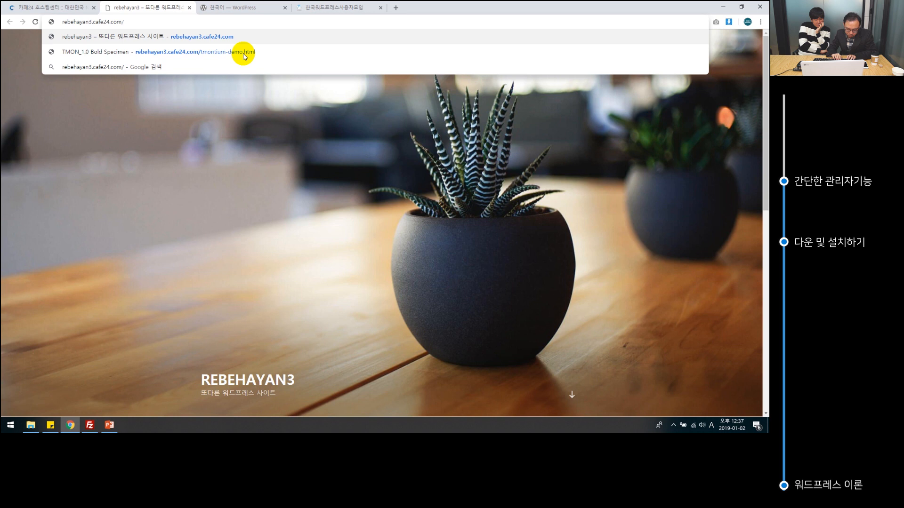
{"action": "type", "text": "wp-admin"}
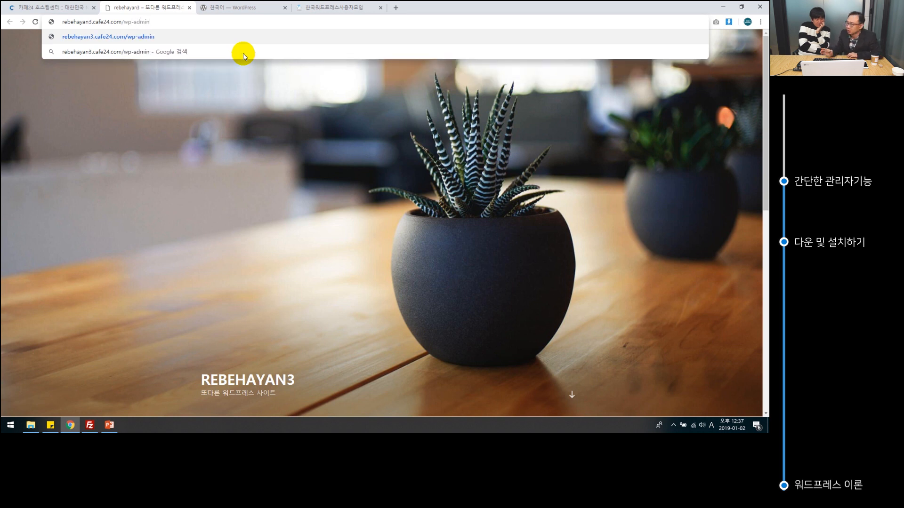
{"action": "key", "text": "Return"}
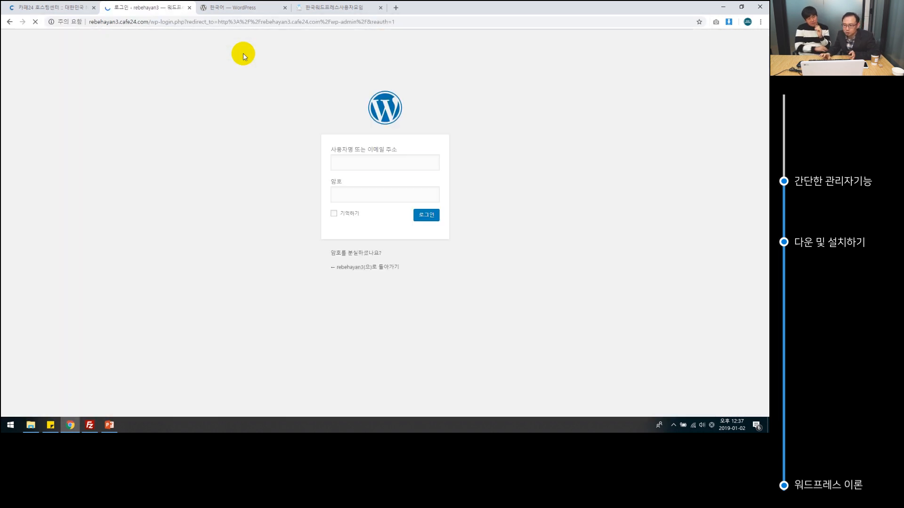
Log in with the admin username and password, retrying after the first attempt.
{"action": "type", "text": "rebehayan"}
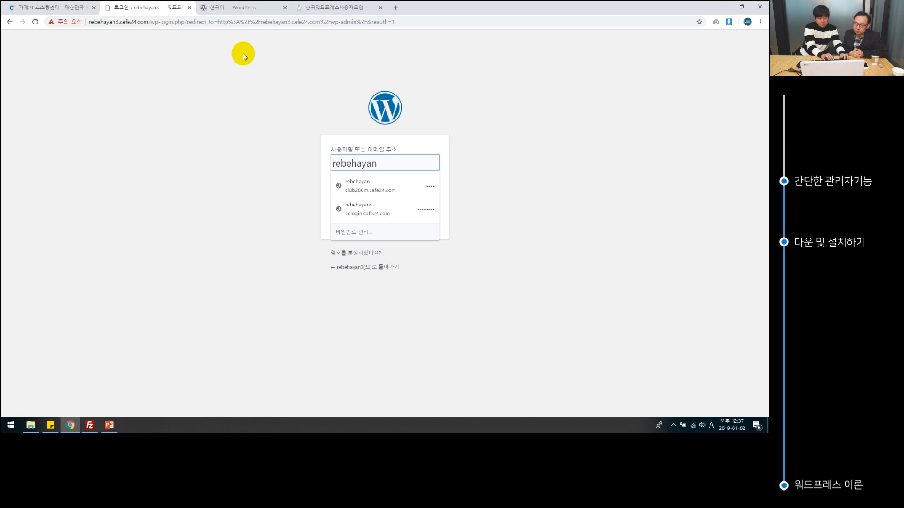
{"action": "key", "text": "Tab"}
{"action": "type", "text": "••••"}
{"action": "key", "text": "Return"}
{"action": "type", "text": "rebehayan3"}
{"action": "key", "text": "Tab"}
{"action": "type", "text": "•••"}
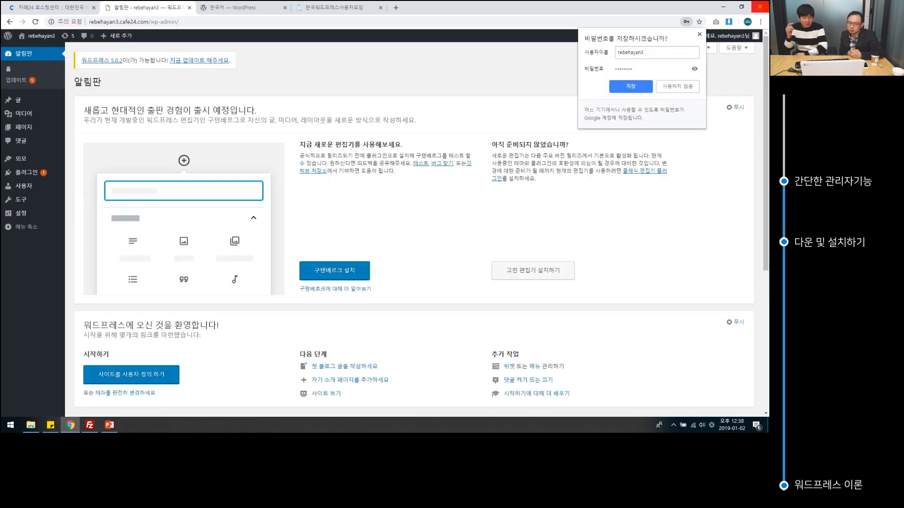
Save the login in the browser and go to the WordPress Updates page.
{"action": "left_click", "coordinate": [619, 86]}
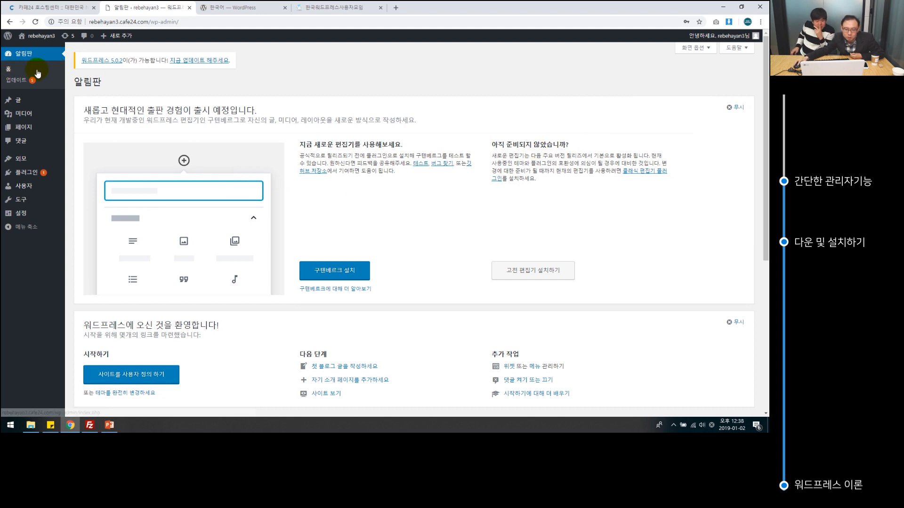
{"action": "left_click", "coordinate": [8, 72]}
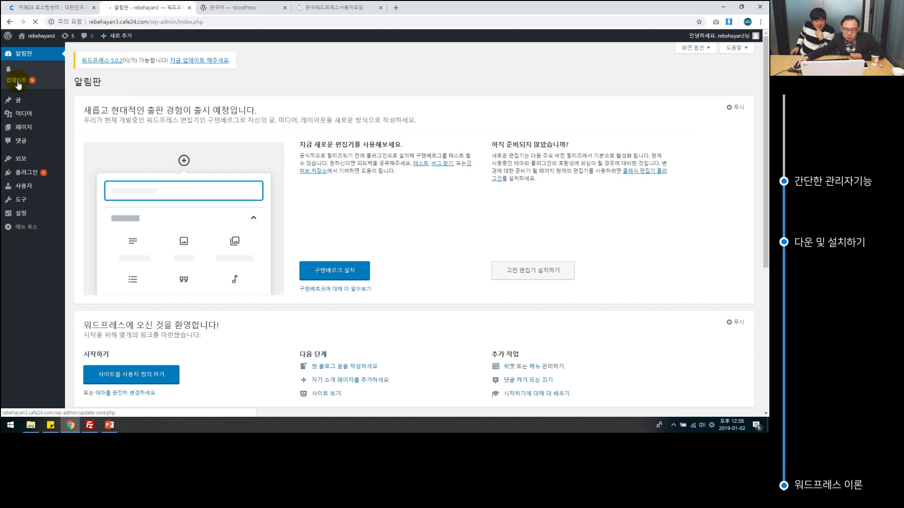
{"action": "left_click", "coordinate": [17, 81]}
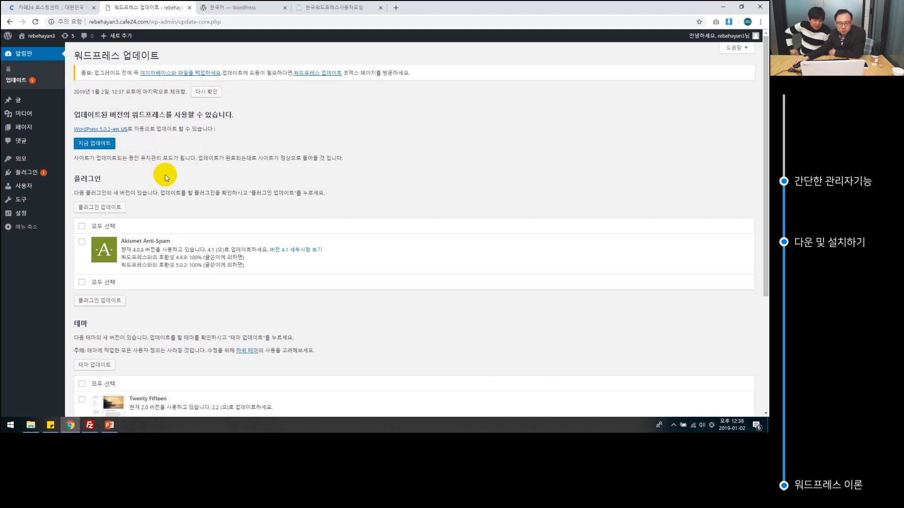
Look over the Updates page and sidebar menus, then open the Users list.
{"action": "scroll", "coordinate": [166, 178], "scroll_direction": "down", "scroll_amount": 4}
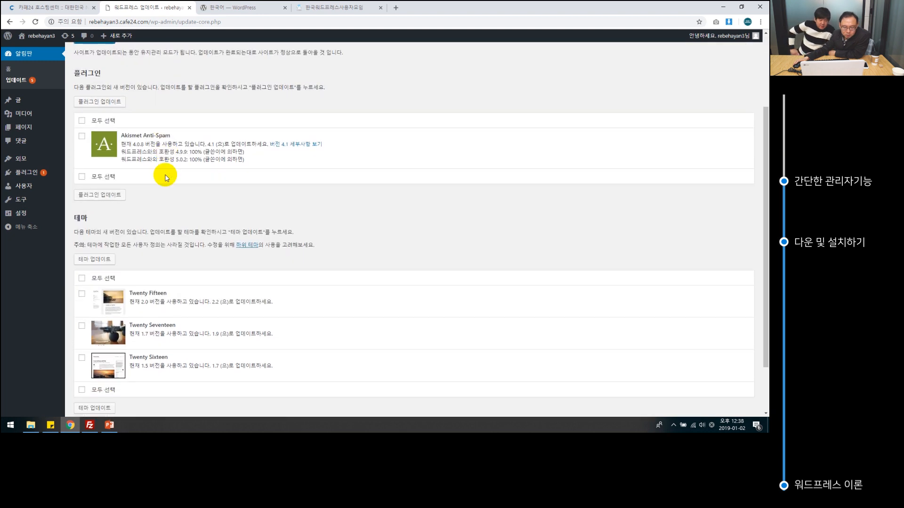
{"action": "scroll", "coordinate": [167, 178], "scroll_direction": "up", "scroll_amount": 4}
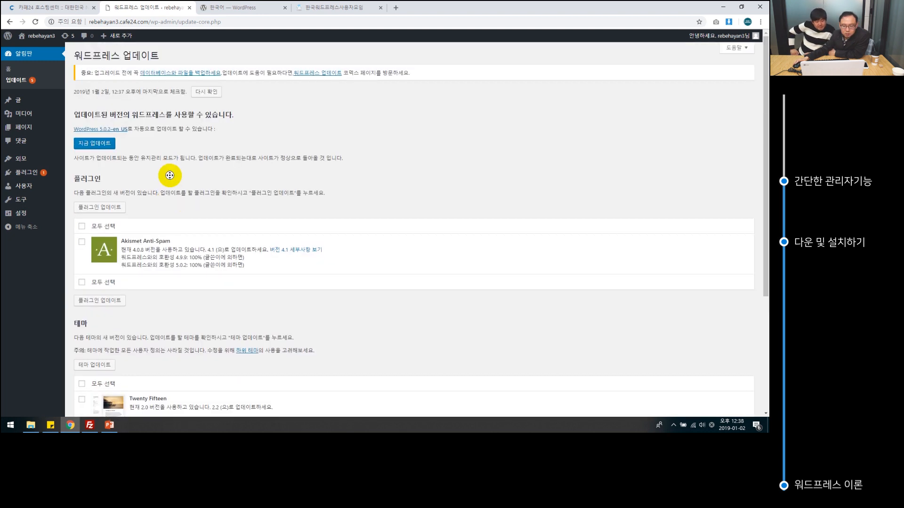
{"action": "scroll", "coordinate": [296, 186], "scroll_direction": "down", "scroll_amount": 1}
{"action": "scroll", "coordinate": [292, 186], "scroll_direction": "down", "scroll_amount": 1}
{"action": "scroll", "coordinate": [232, 175], "scroll_direction": "up", "scroll_amount": 2}
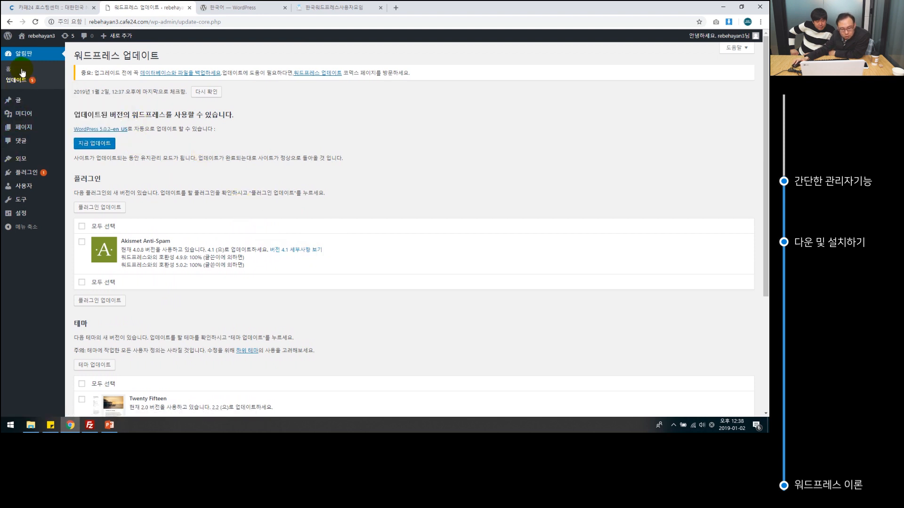
{"action": "mouse_move", "coordinate": [21, 104]}
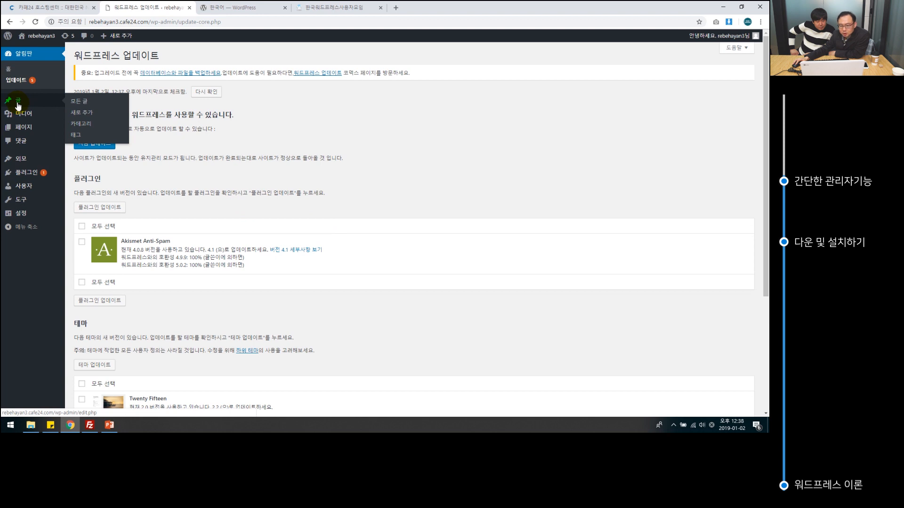
{"action": "mouse_move", "coordinate": [29, 135]}
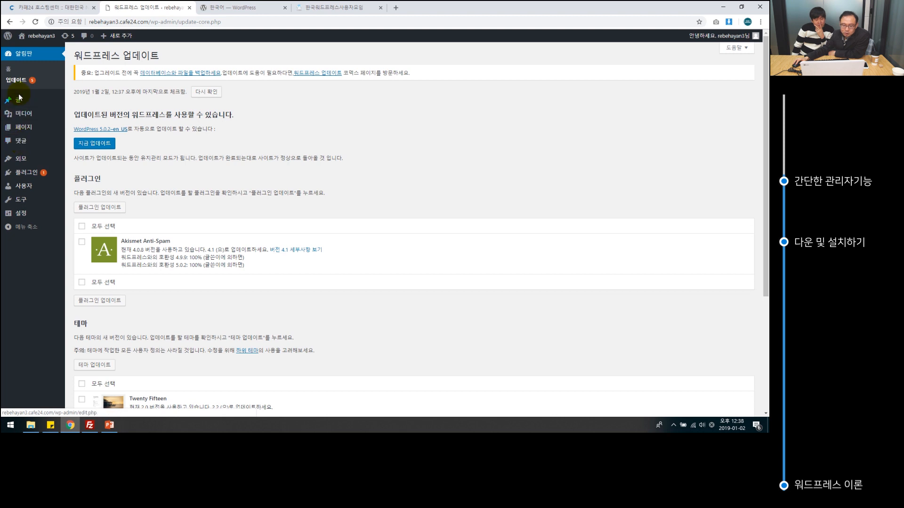
{"action": "mouse_move", "coordinate": [21, 162]}
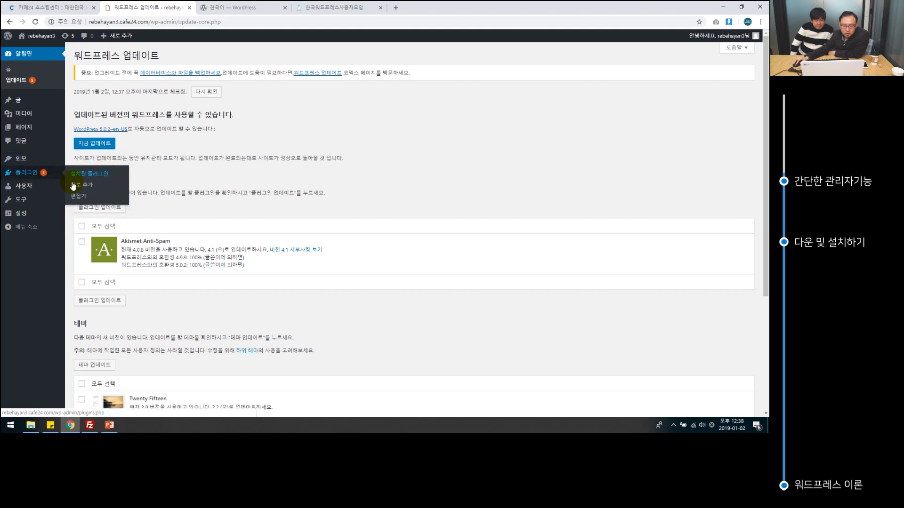
{"action": "left_click", "coordinate": [28, 187]}
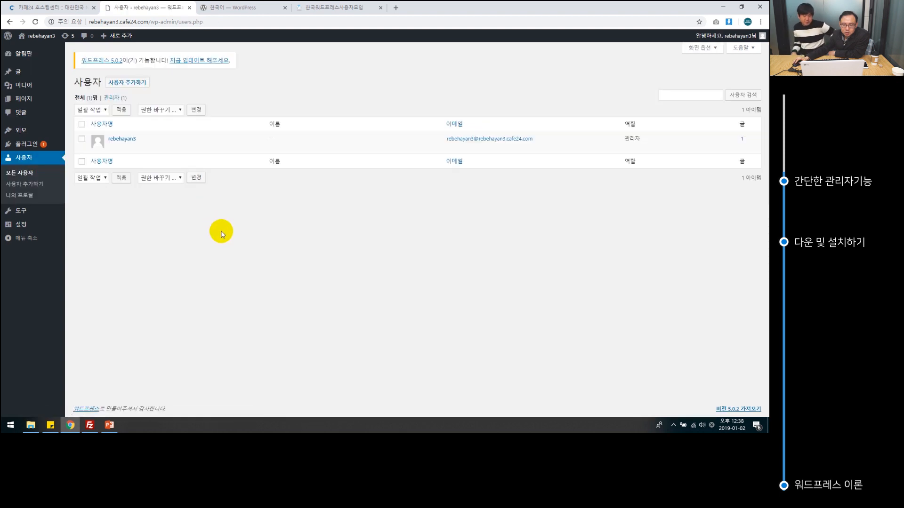
Open the live site in a new tab and view the 안녕하세요! post.
{"action": "mouse_move", "coordinate": [36, 41]}
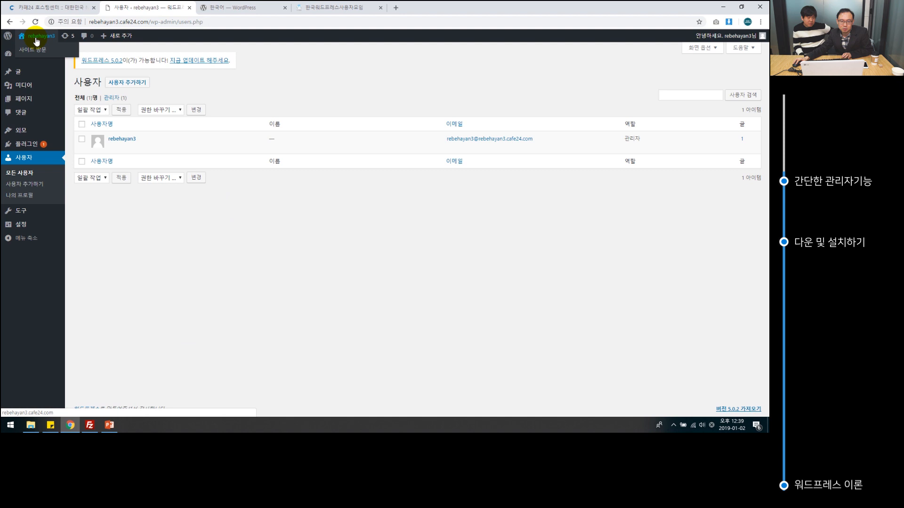
{"action": "middle_click", "coordinate": [36, 40]}
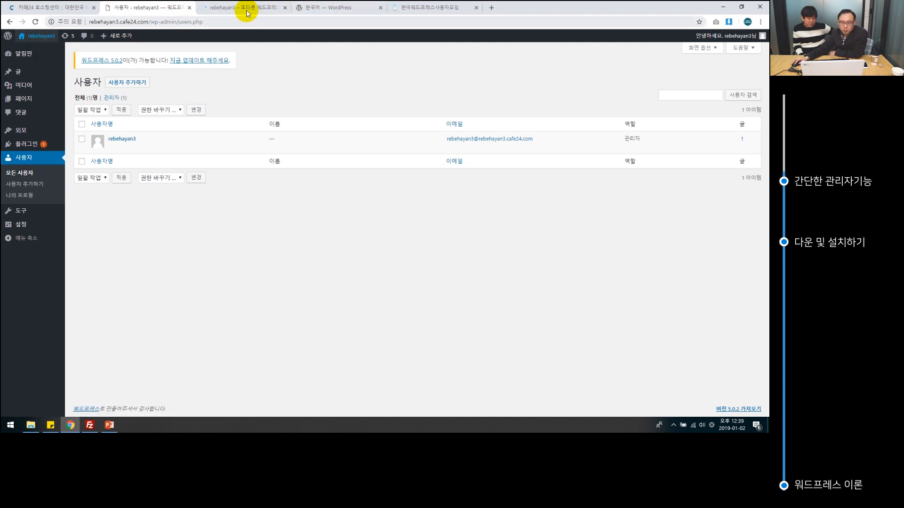
{"action": "left_click", "coordinate": [247, 11]}
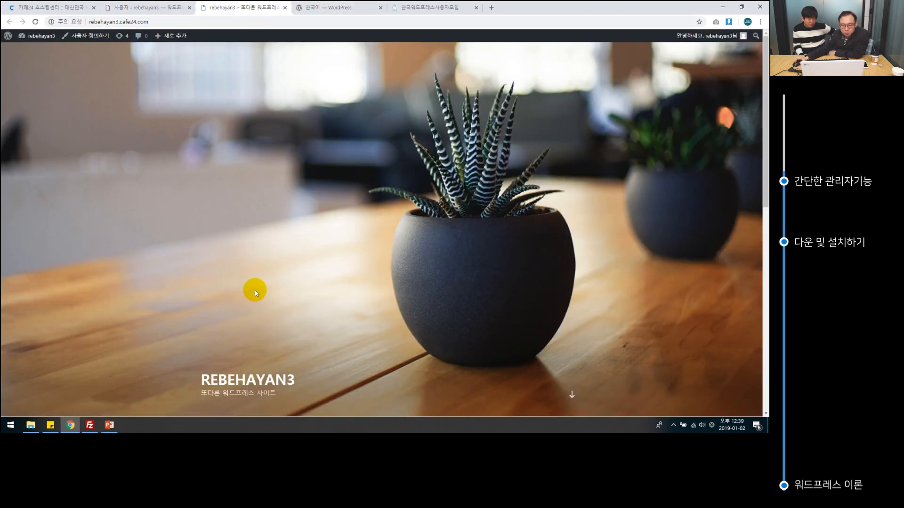
{"action": "scroll", "coordinate": [255, 289], "scroll_direction": "down", "scroll_amount": 5}
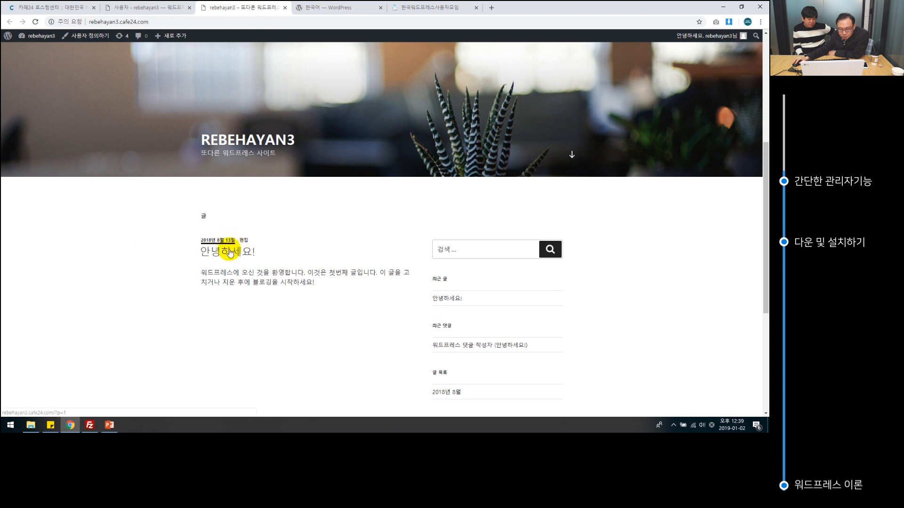
{"action": "left_click", "coordinate": [211, 252]}
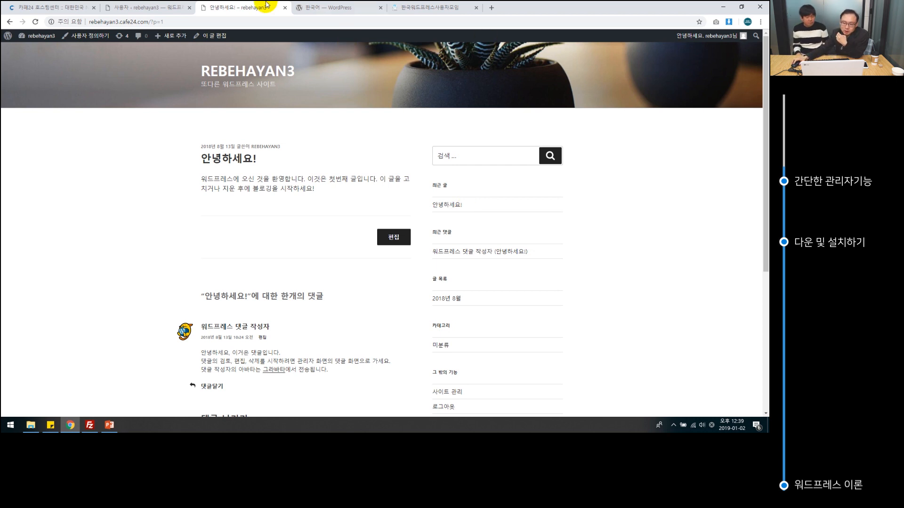
Return to the admin tab and open Settings > General.
{"action": "left_click", "coordinate": [158, 7]}
{"action": "mouse_move", "coordinate": [25, 226]}
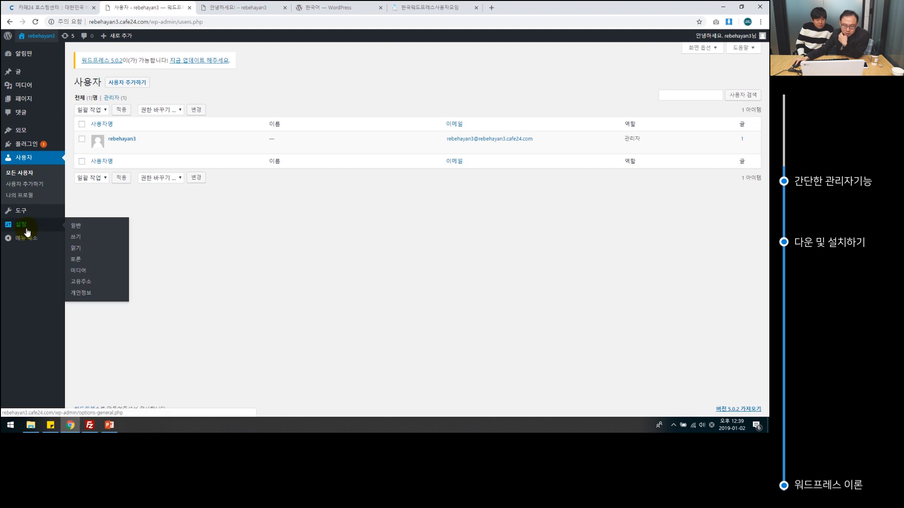
{"action": "left_click", "coordinate": [86, 227]}
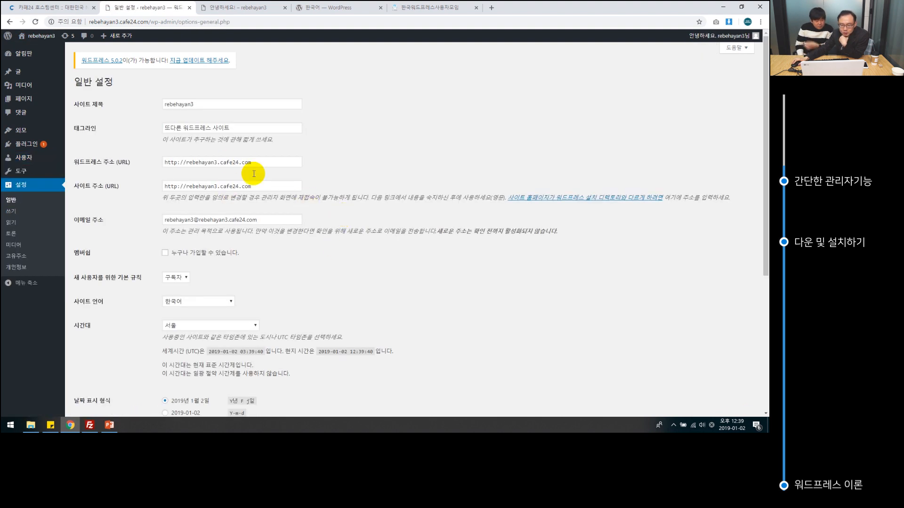
Replace the site title with 리베하얀 in Korean input.
{"action": "double_click", "coordinate": [163, 105]}
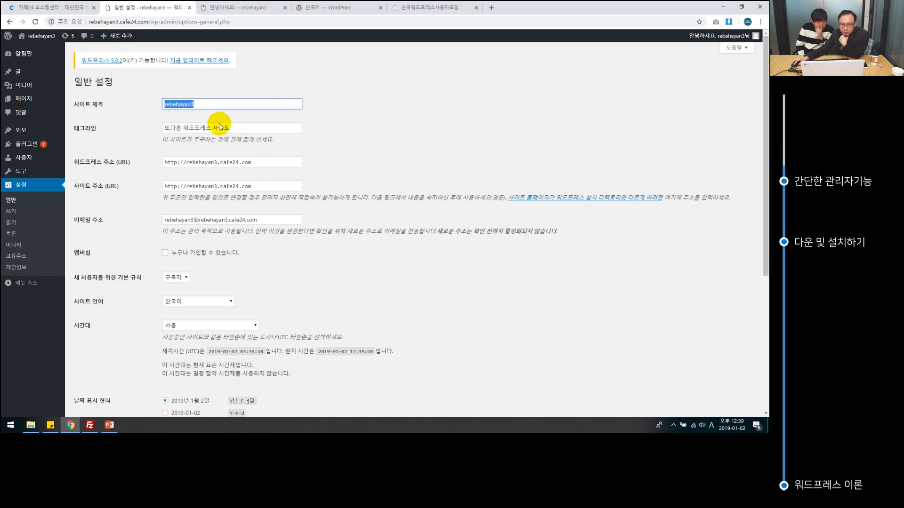
{"action": "left_click_drag", "start_coordinate": [170, 127], "coordinate": [246, 128]}
{"action": "left_click", "coordinate": [207, 111]}
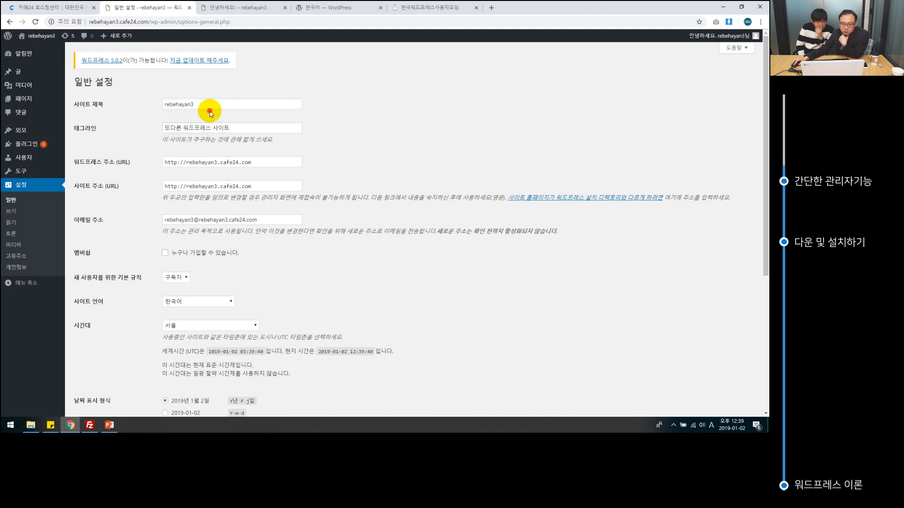
{"action": "double_click", "coordinate": [210, 104]}
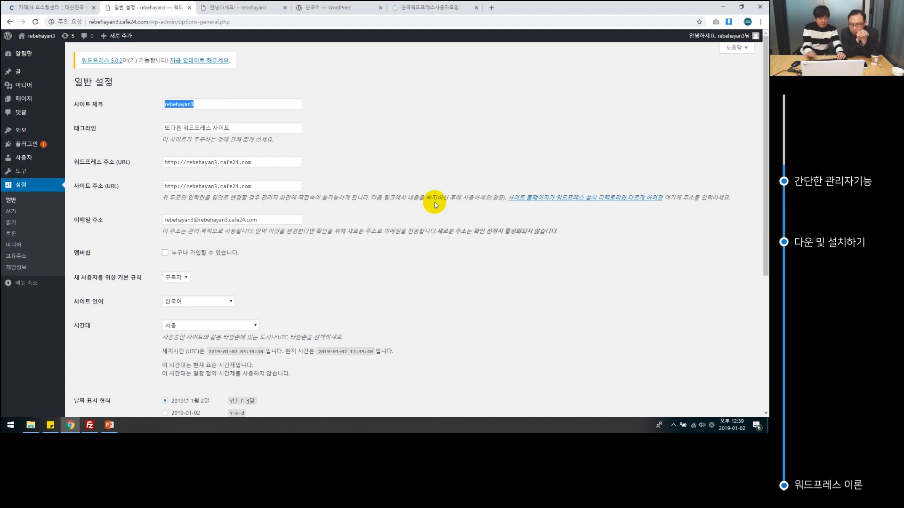
{"action": "left_click", "coordinate": [239, 104]}
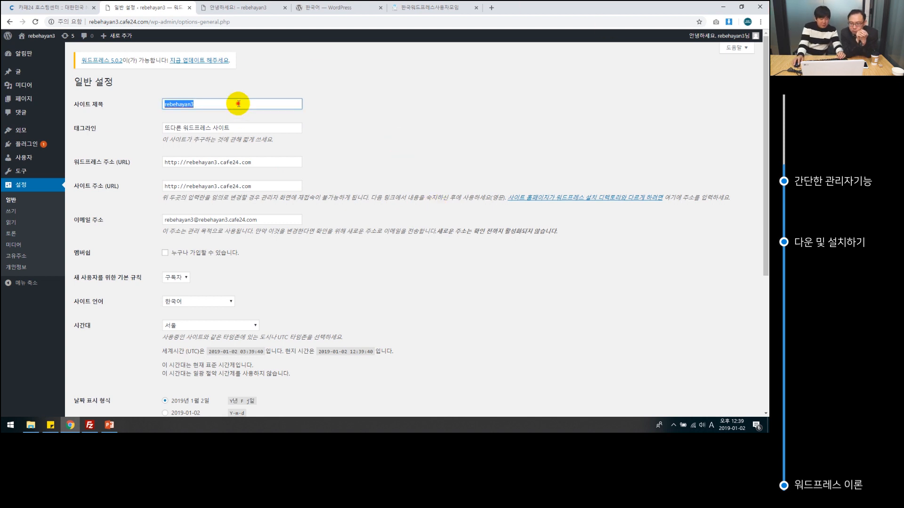
{"action": "key", "text": "Hangul"}
{"action": "type", "text": "리베하ㅑㅇ"}
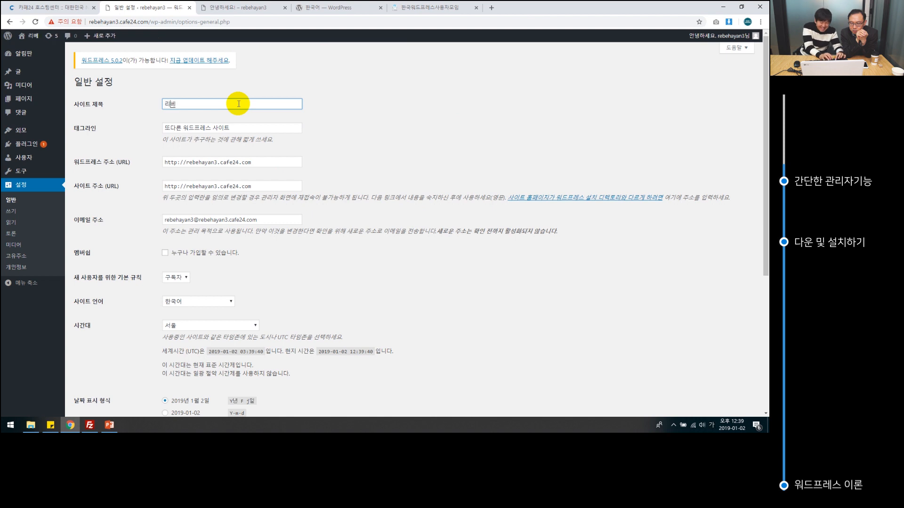
{"action": "key", "text": "BackSpace"}
{"action": "key", "text": "BackSpace"}
{"action": "type", "text": "야"}
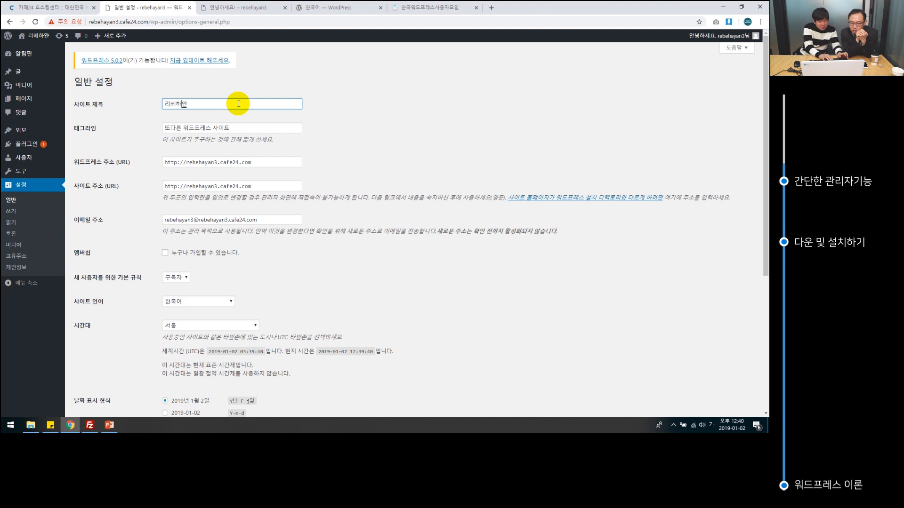
Start typing 웹 into the tagline, then tab on toward the site address fields.
{"action": "key", "text": "Tab"}
{"action": "type", "text": "웹"}
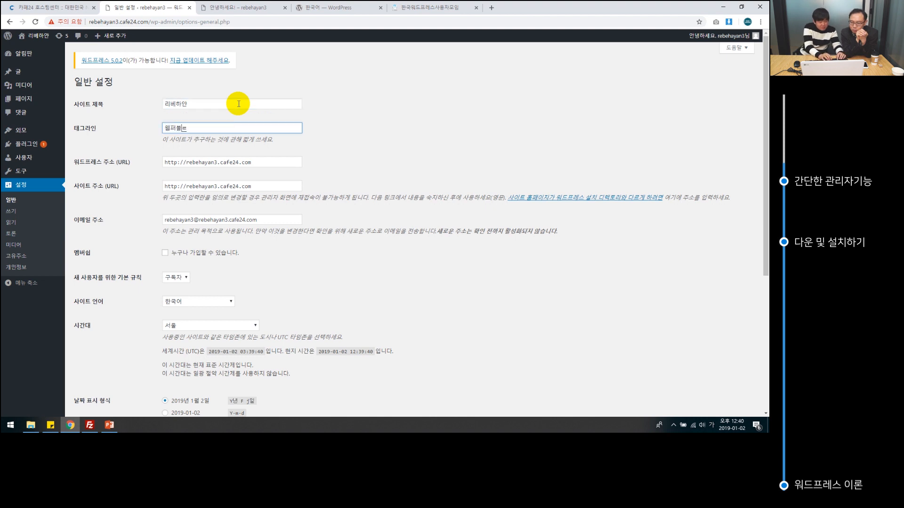
{"action": "double_click", "coordinate": [239, 103]}
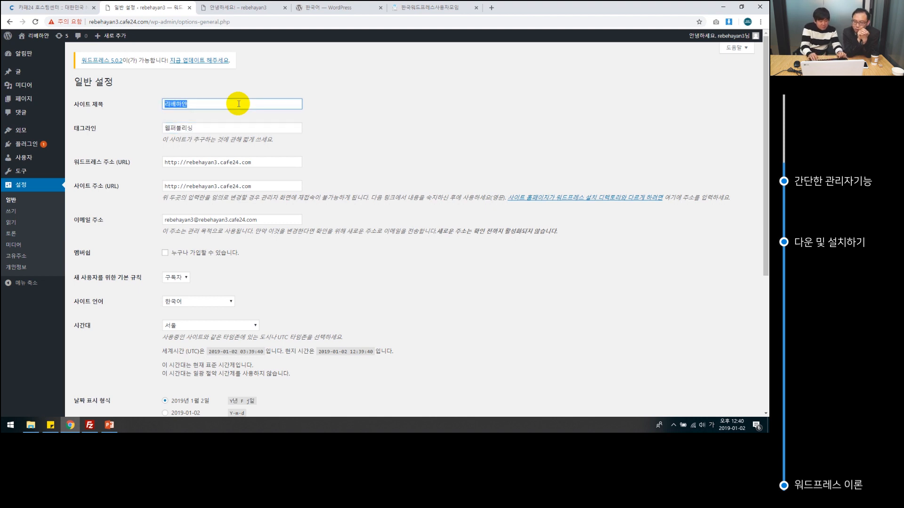
{"action": "key", "text": "Tab"}
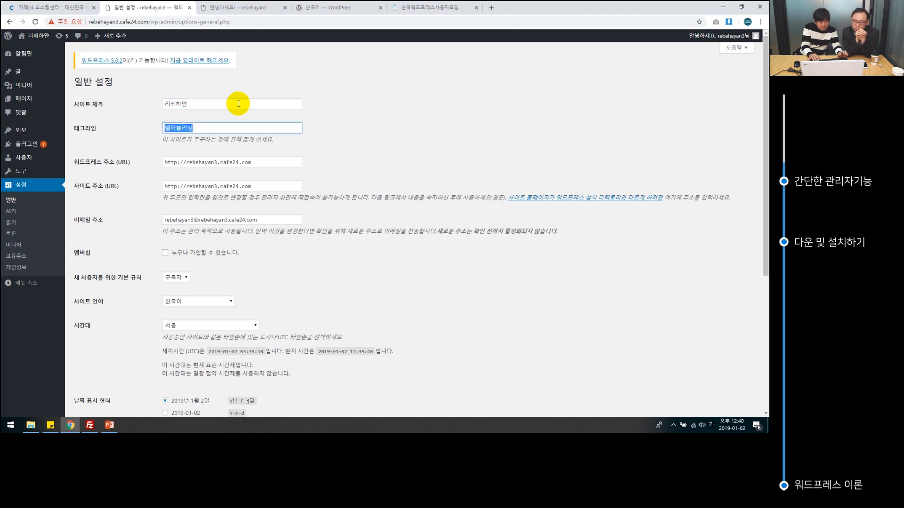
{"action": "key", "text": "Tab"}
{"action": "key", "text": "Tab"}
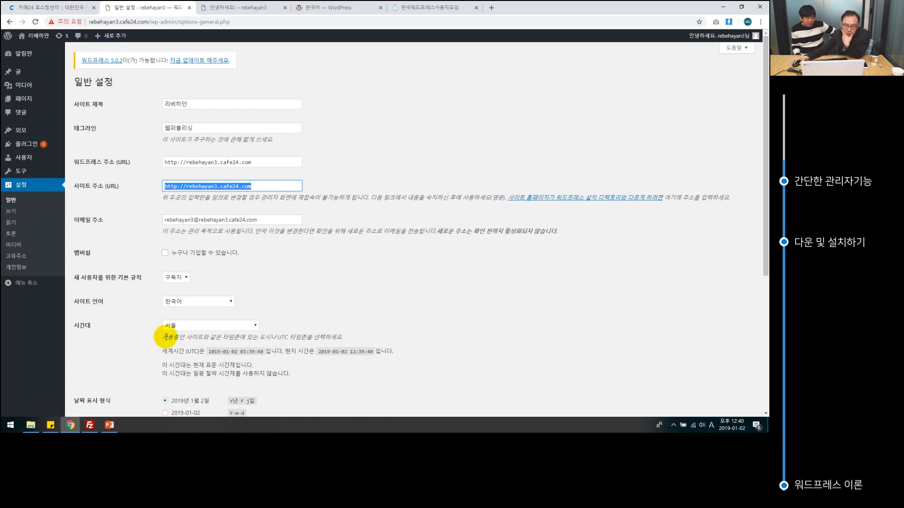
Glance at the Writing settings and return to General Settings.
{"action": "left_click", "coordinate": [16, 217]}
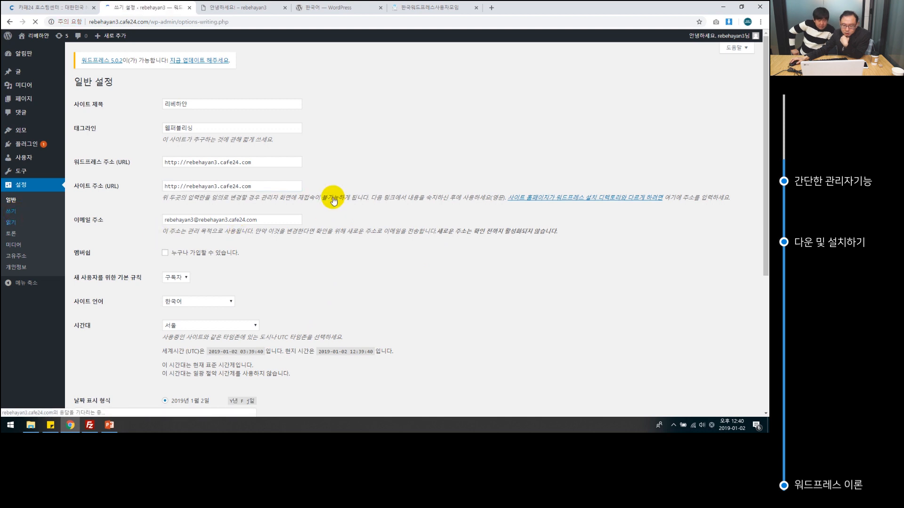
{"action": "left_click", "coordinate": [14, 201]}
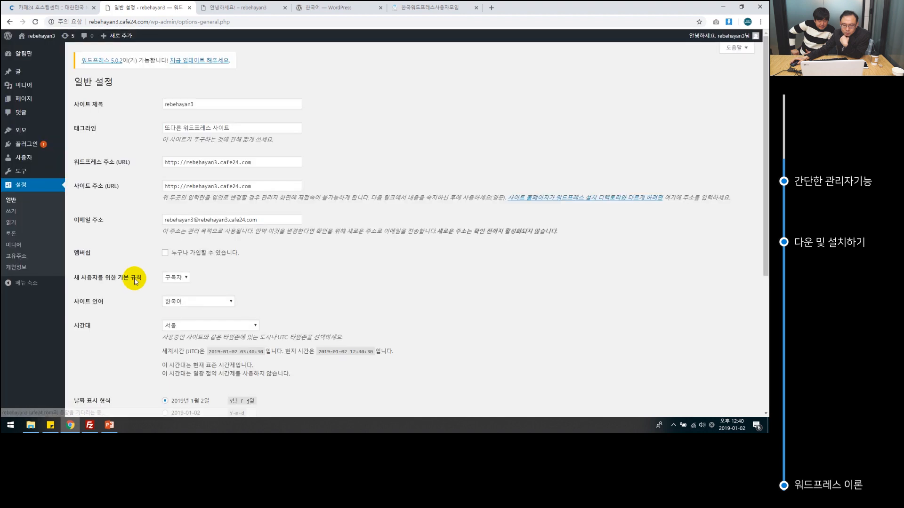
{"action": "scroll", "coordinate": [136, 282], "scroll_direction": "down", "scroll_amount": 5}
{"action": "scroll", "coordinate": [130, 331], "scroll_direction": "up", "scroll_amount": 5}
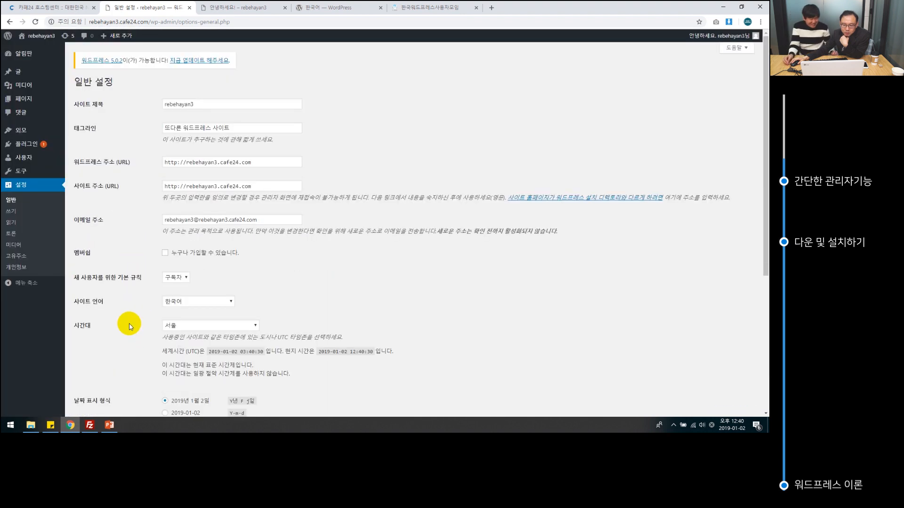
Re-enter the site title 리베하얀 and save the General Settings.
{"action": "double_click", "coordinate": [207, 104]}
{"action": "key", "text": "Hangul"}
{"action": "type", "text": "리베하얀"}
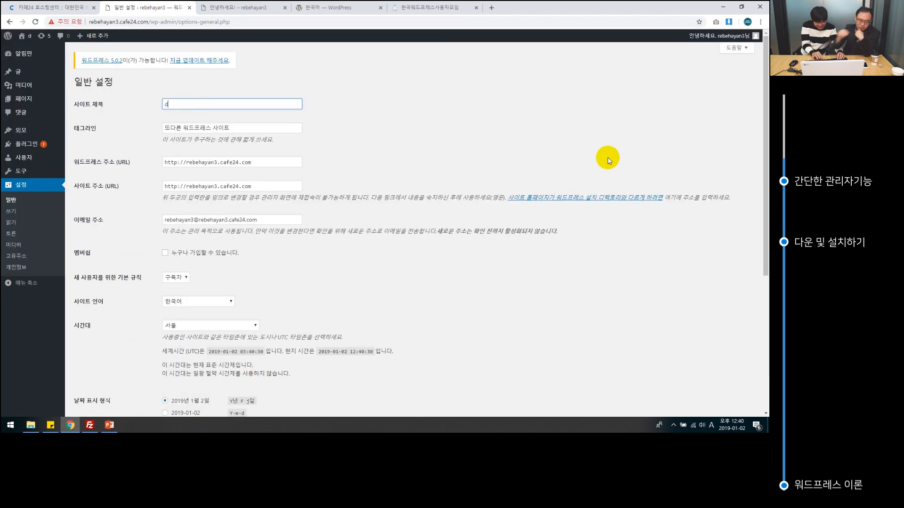
{"action": "key", "text": "Tab"}
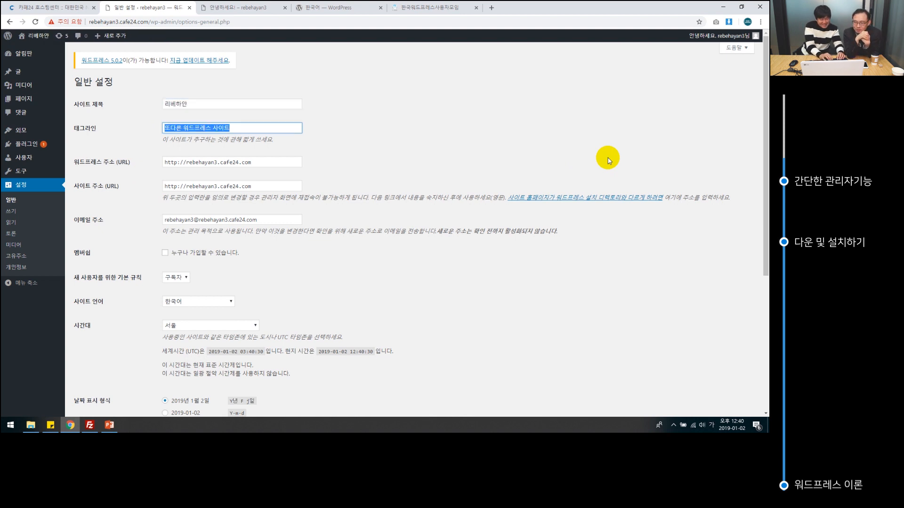
{"action": "scroll", "coordinate": [680, 205], "scroll_direction": "down", "scroll_amount": 5}
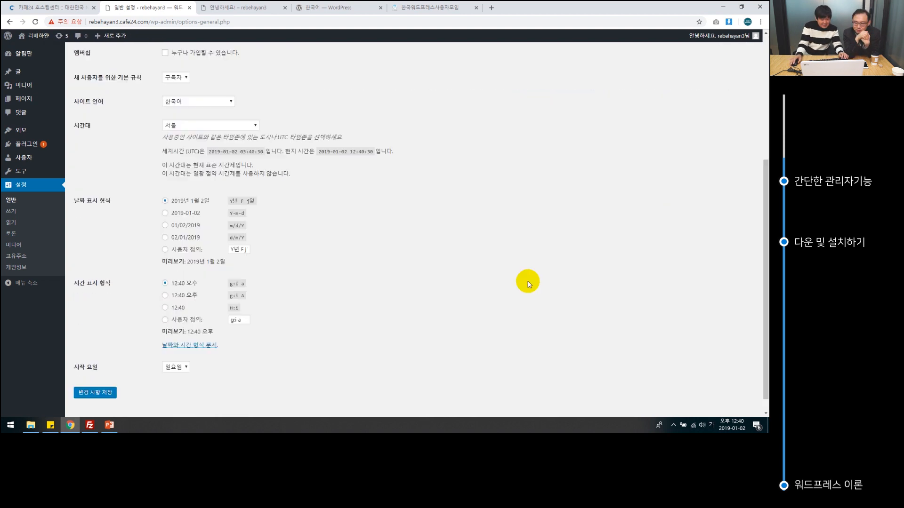
{"action": "left_click", "coordinate": [87, 375]}
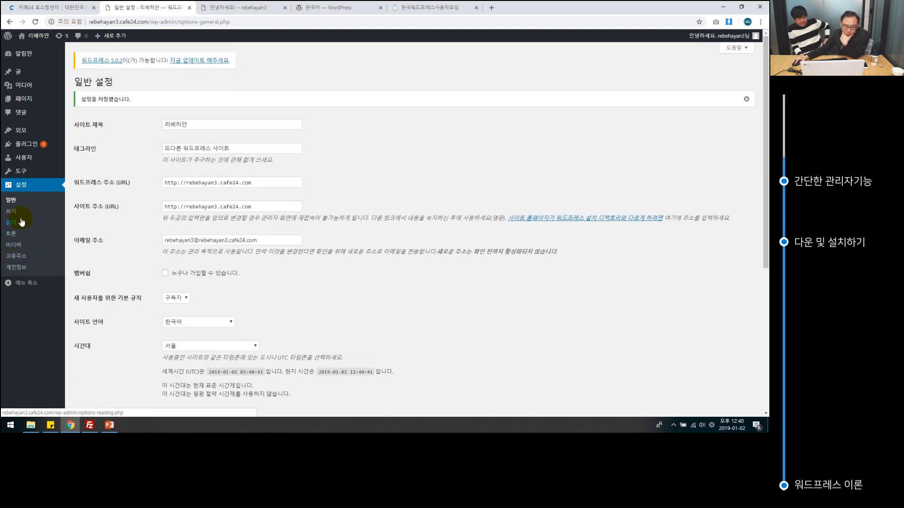
Set the homepage to the static page 샘플 페이지 in Reading settings and save.
{"action": "left_click", "coordinate": [13, 213]}
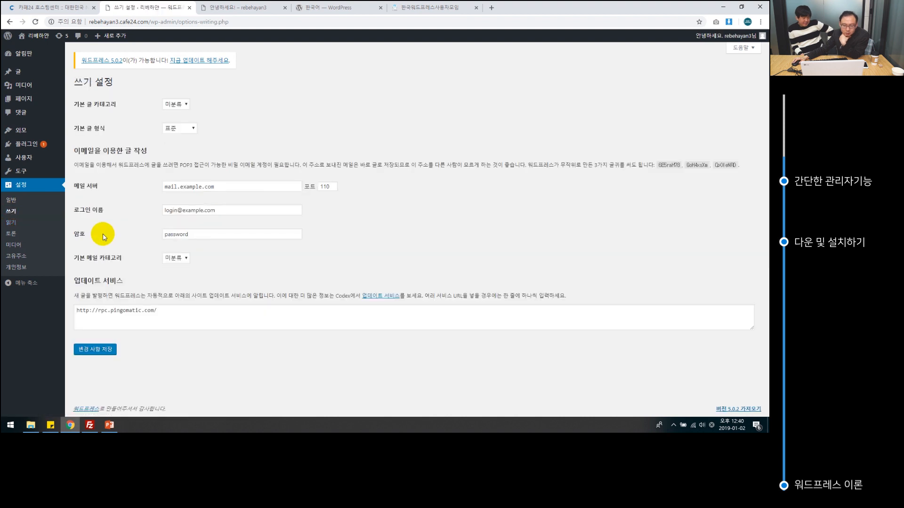
{"action": "left_click", "coordinate": [13, 223]}
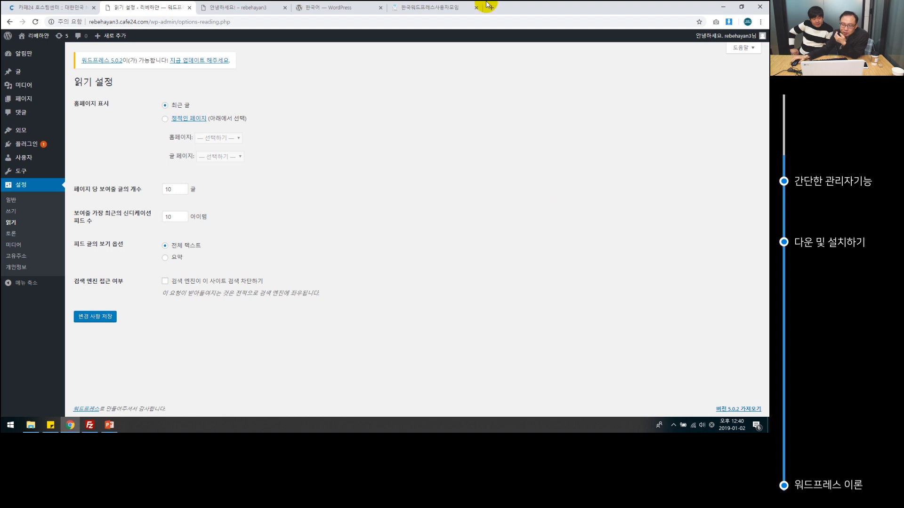
{"action": "left_click", "coordinate": [165, 119]}
{"action": "left_click", "coordinate": [222, 138]}
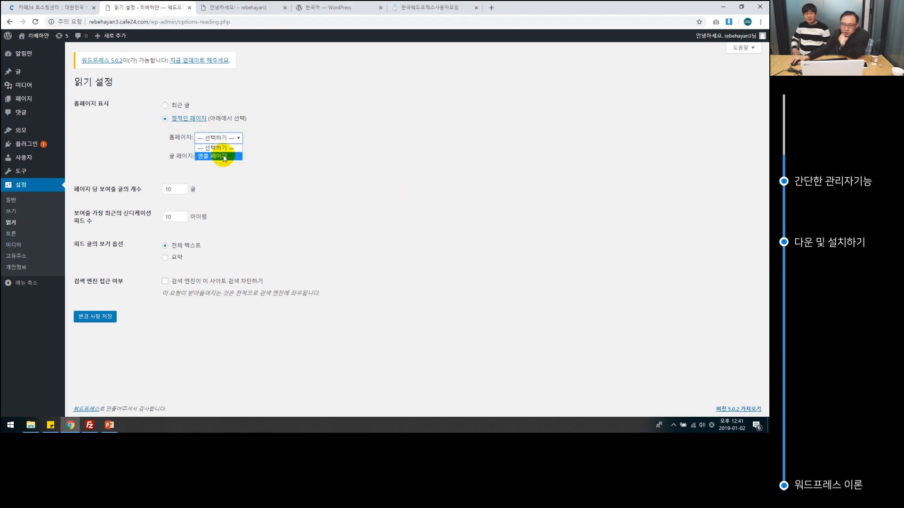
{"action": "left_click", "coordinate": [224, 157]}
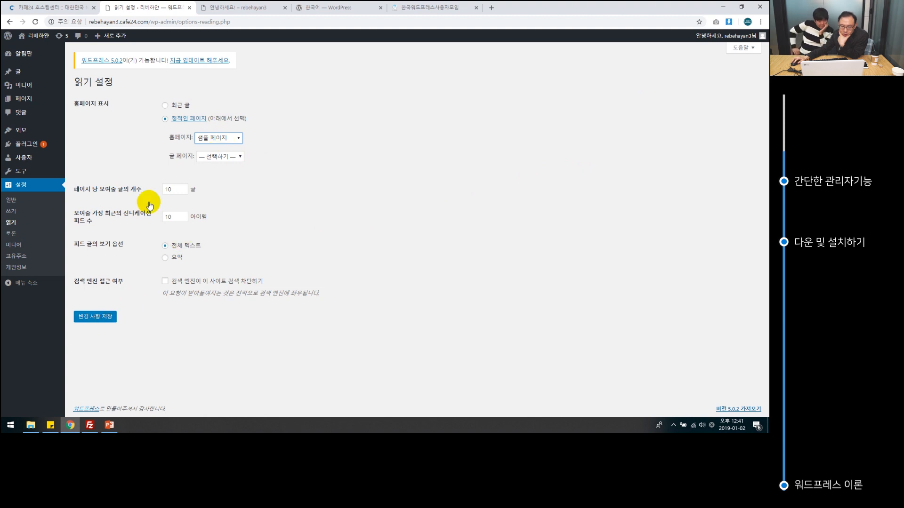
{"action": "left_click", "coordinate": [95, 316]}
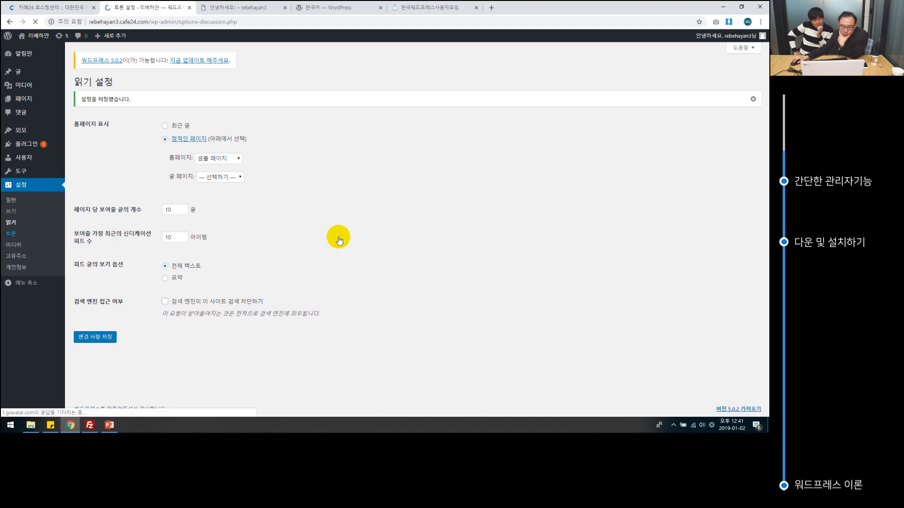
Review the Media settings image sizes, then go to Permalink settings.
{"action": "left_click", "coordinate": [21, 248]}
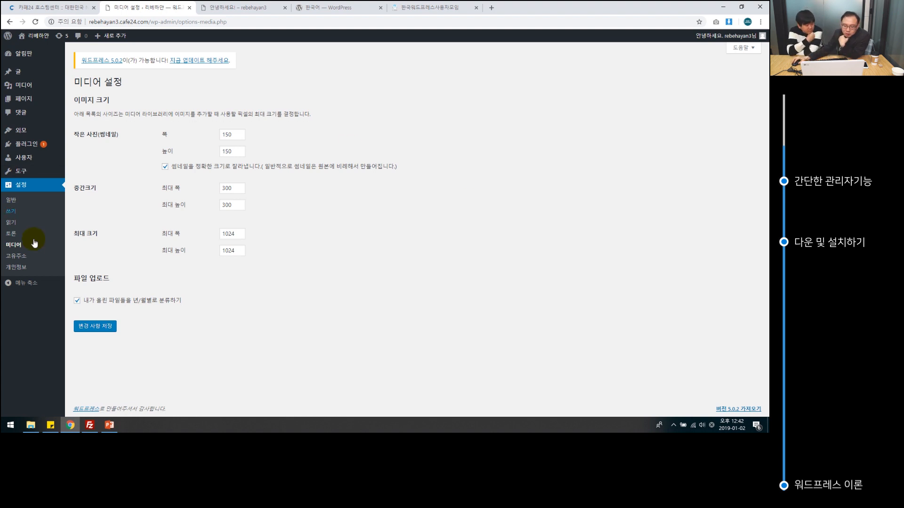
{"action": "left_click", "coordinate": [21, 261]}
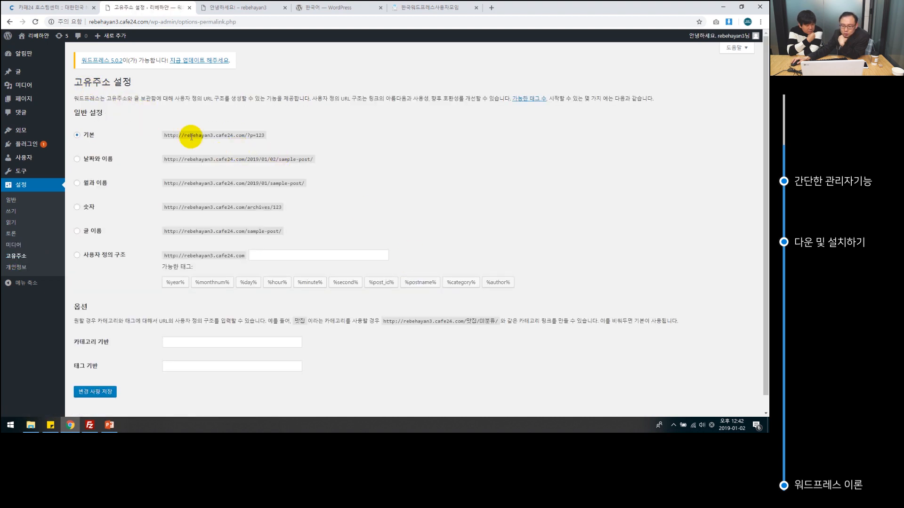
Select the Post name (/%postname%/) permalink structure and save the change.
{"action": "left_click", "coordinate": [78, 231]}
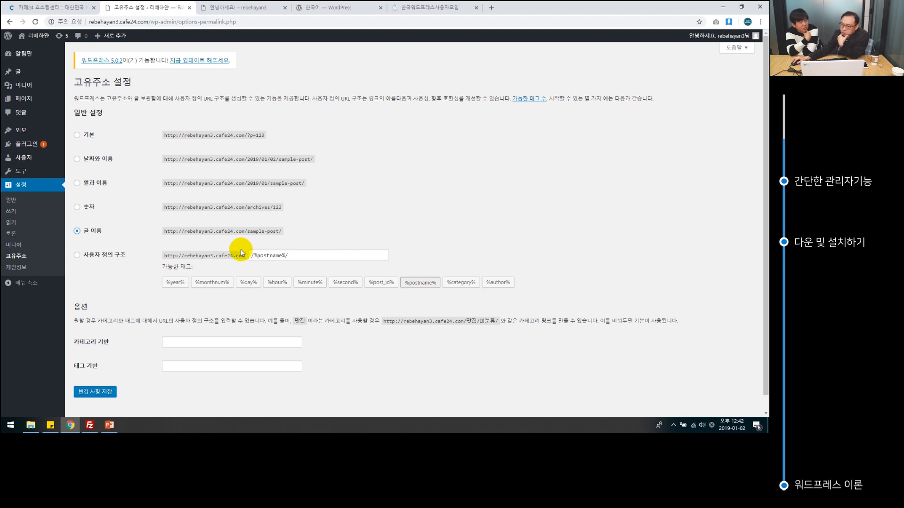
{"action": "double_click", "coordinate": [272, 231]}
{"action": "left_click", "coordinate": [272, 231]}
{"action": "left_click", "coordinate": [272, 232]}
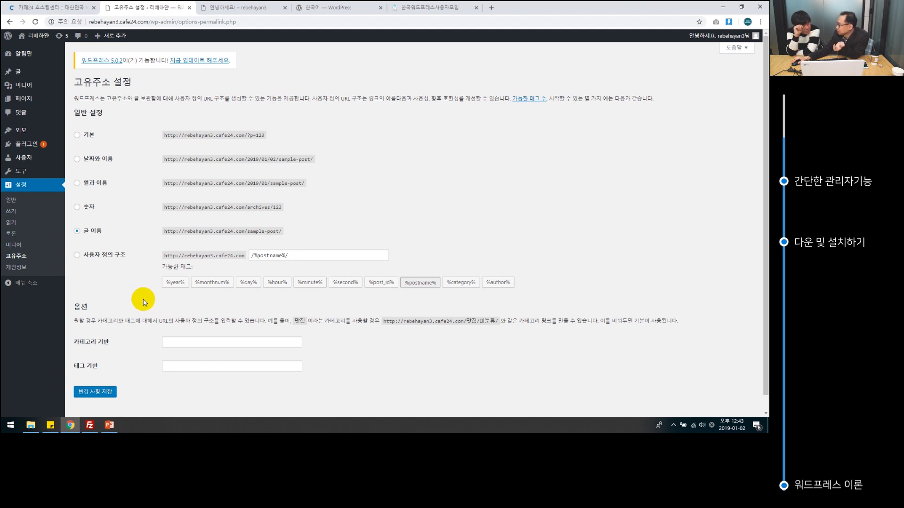
{"action": "left_click", "coordinate": [103, 391]}
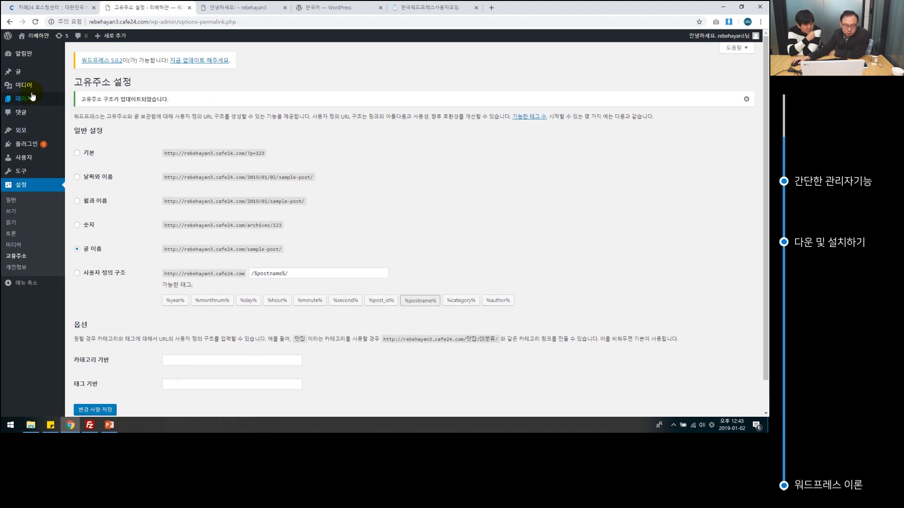
{"action": "mouse_move", "coordinate": [31, 94]}
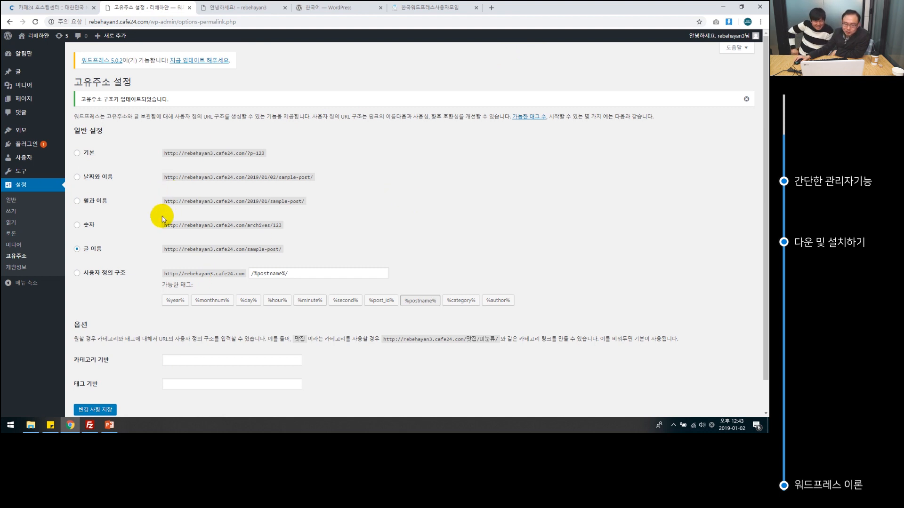
{"action": "mouse_move", "coordinate": [24, 74]}
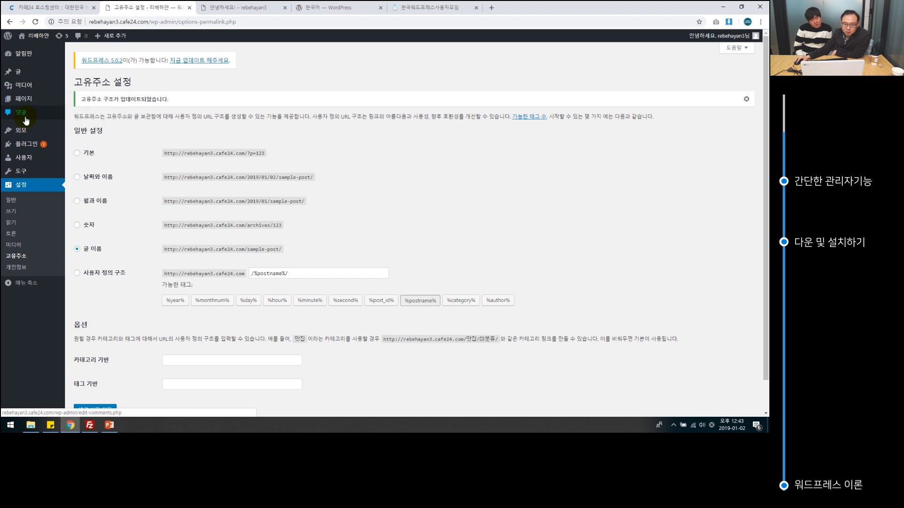
{"action": "mouse_move", "coordinate": [32, 149]}
{"action": "mouse_move", "coordinate": [8, 131]}
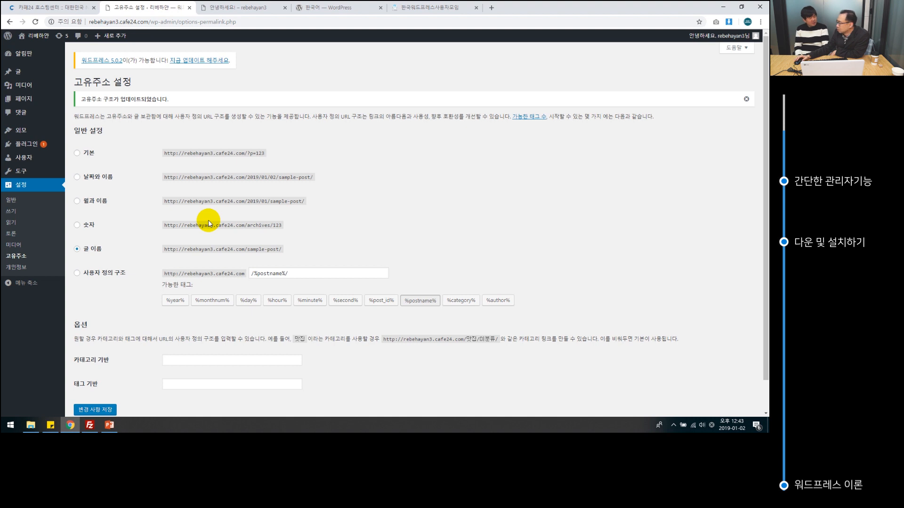
{"action": "mouse_move", "coordinate": [25, 76]}
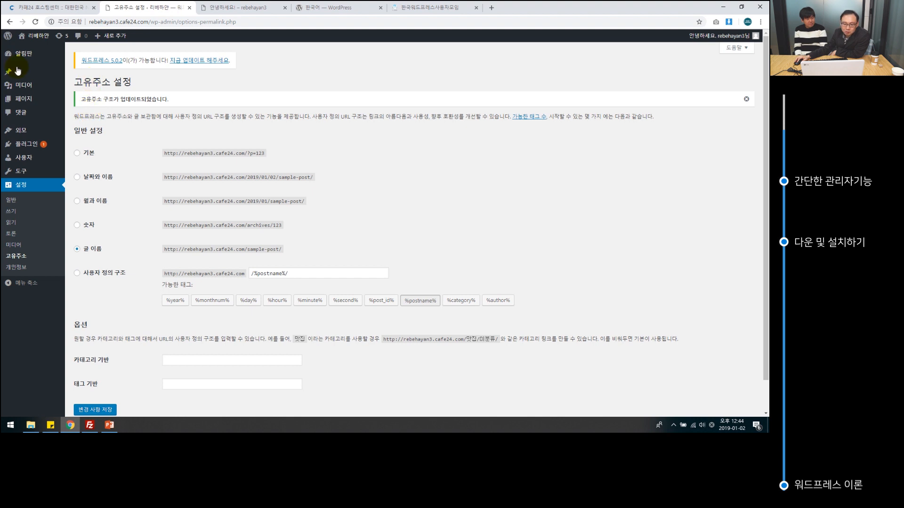
Create a new post and try the toolbar toggle and Text/Visual editor modes.
{"action": "left_click", "coordinate": [87, 73]}
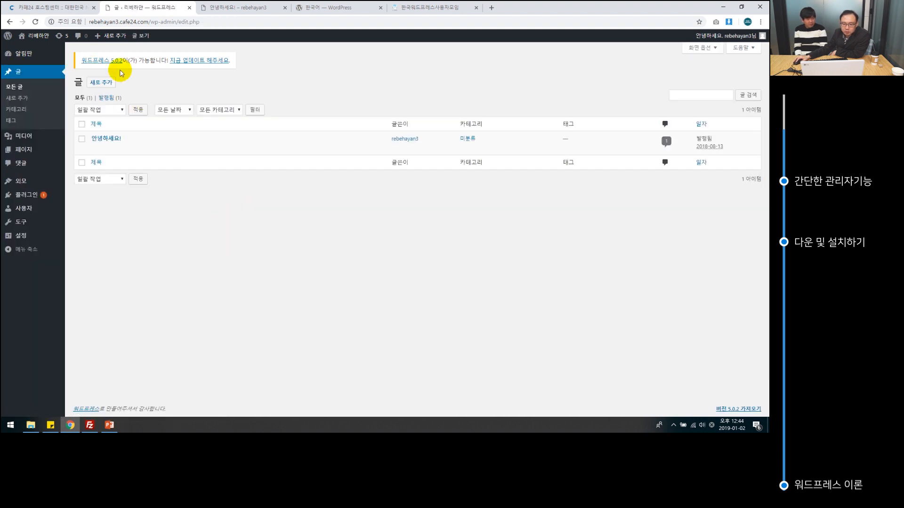
{"action": "left_click", "coordinate": [106, 82]}
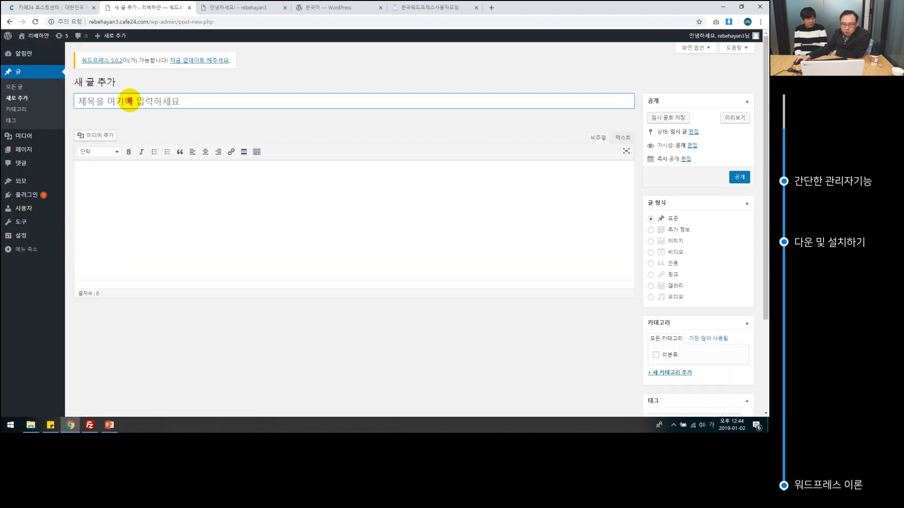
{"action": "left_click", "coordinate": [127, 97]}
{"action": "left_click", "coordinate": [149, 211]}
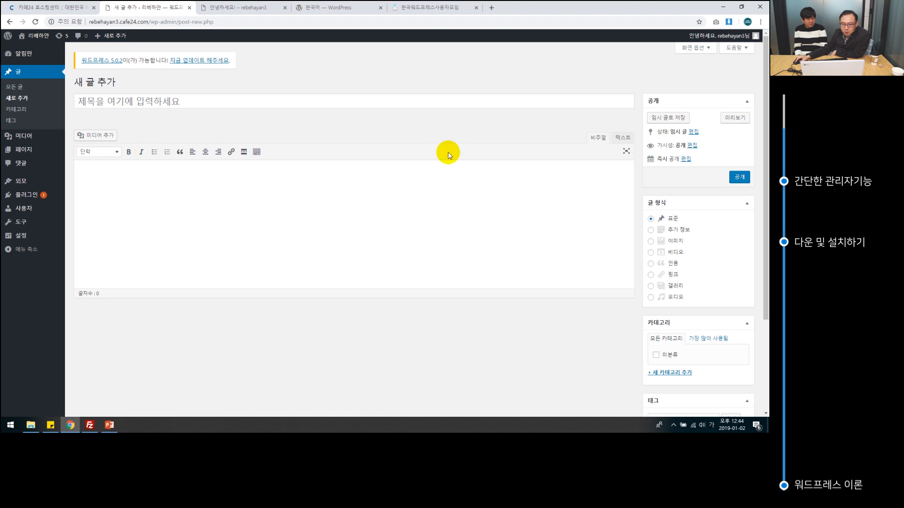
{"action": "left_click", "coordinate": [257, 152]}
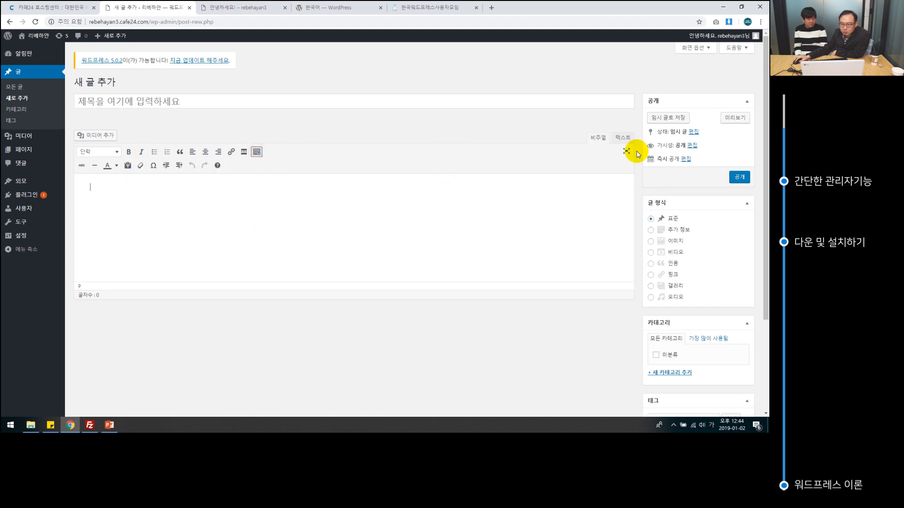
{"action": "left_click", "coordinate": [623, 138]}
{"action": "left_click", "coordinate": [595, 143]}
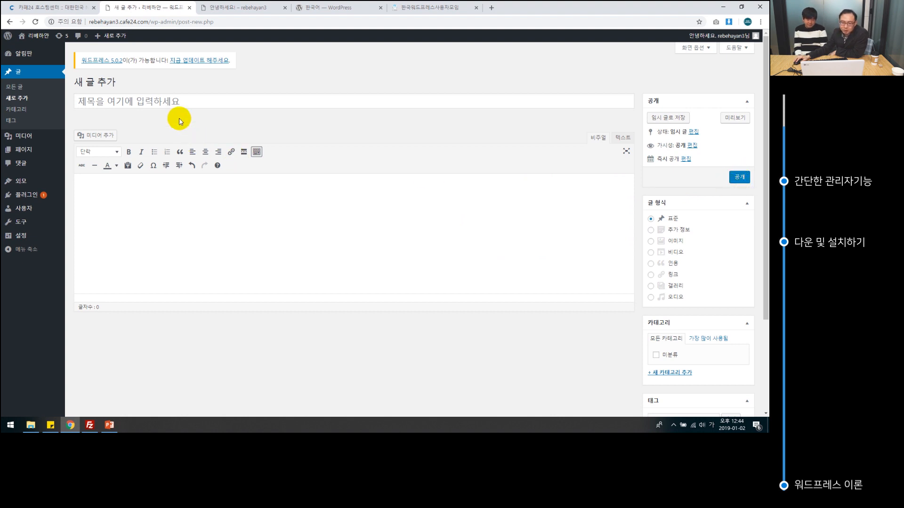
Title the post 워드프레스 최초 글쓰기 and begin typing the body 테스트 글쓰기입니다.
{"action": "left_click", "coordinate": [176, 96]}
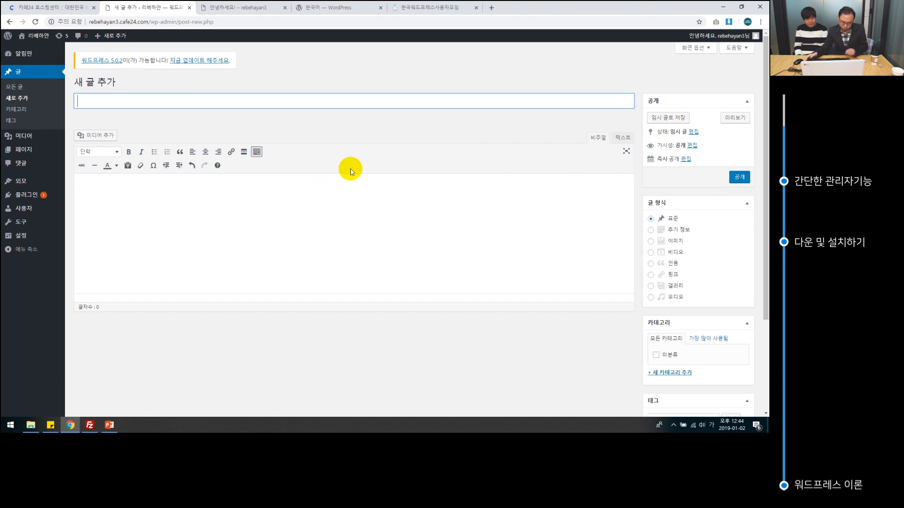
{"action": "type", "text": "누"}
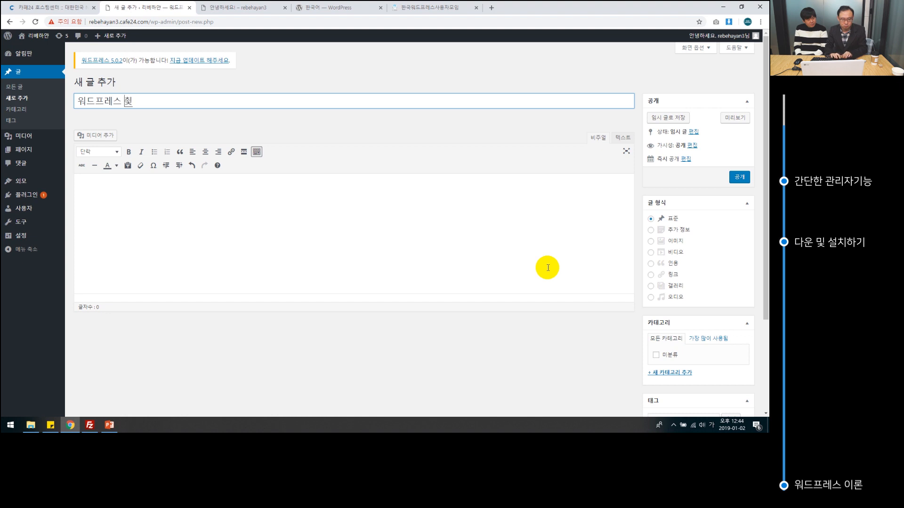
{"action": "type", "text": "드프레스 최초 글쓰기"}
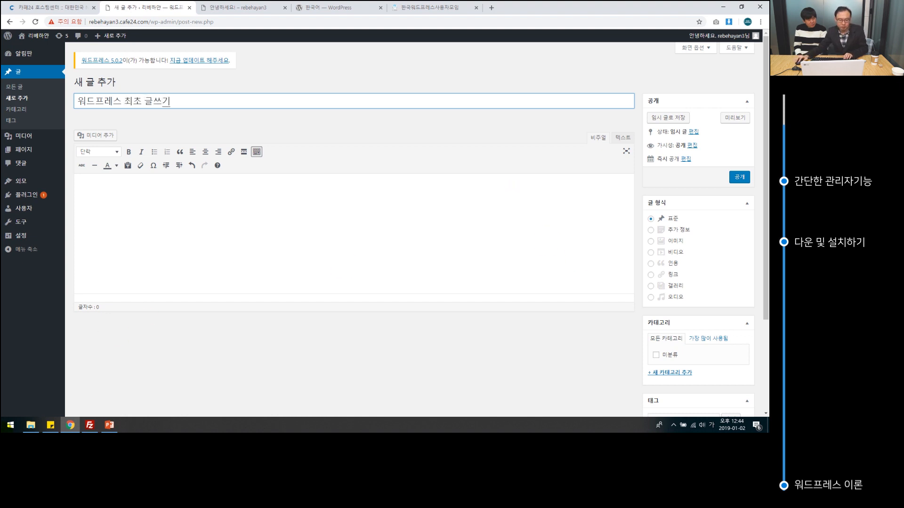
{"action": "left_click", "coordinate": [191, 218]}
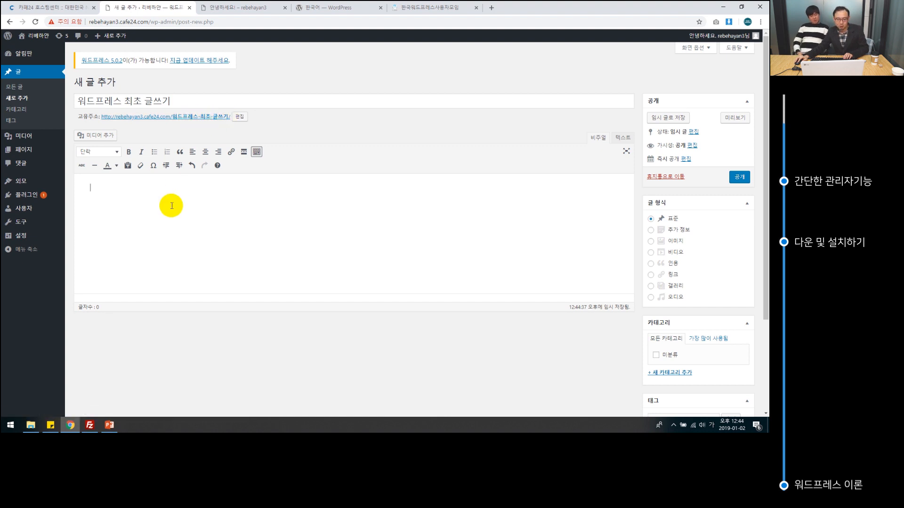
{"action": "type", "text": "ㅌ"}
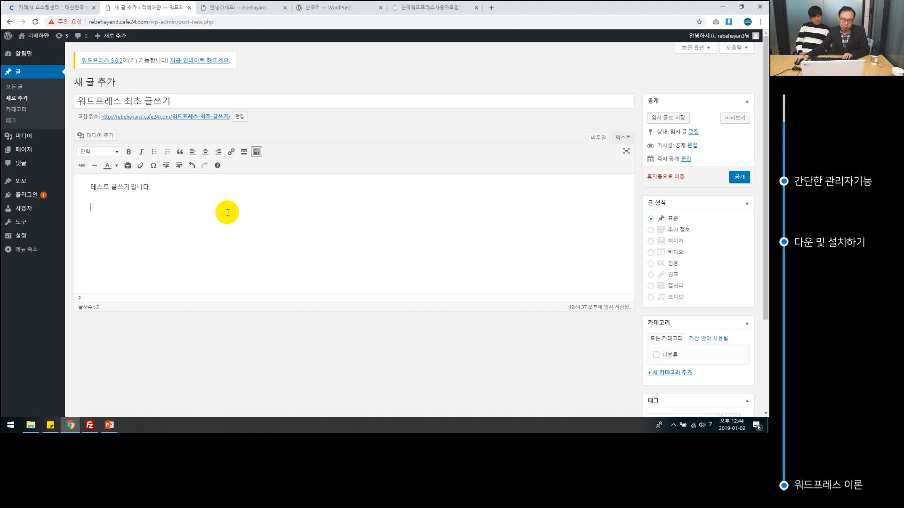
Check the paragraph format of 테스트 글쓰기입니다. and add a new line after it.
{"action": "left_click_drag", "start_coordinate": [165, 187], "coordinate": [66, 190]}
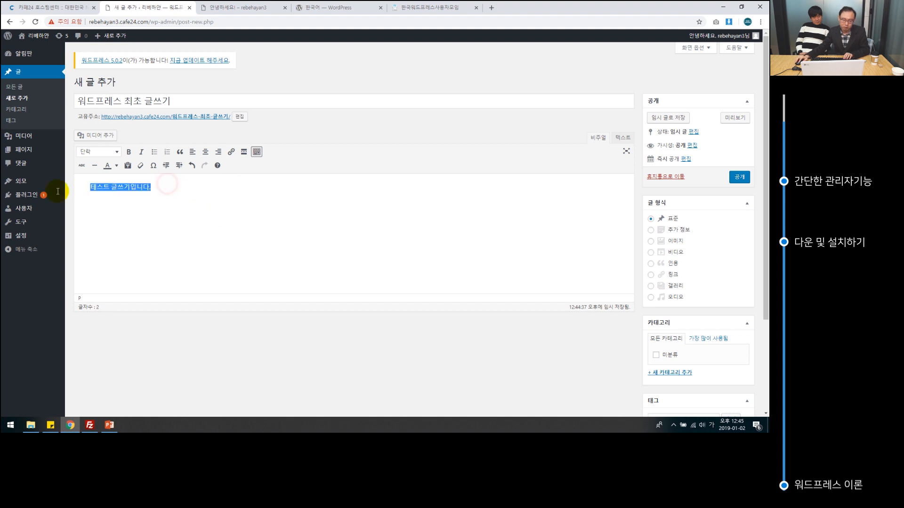
{"action": "left_click", "coordinate": [114, 151]}
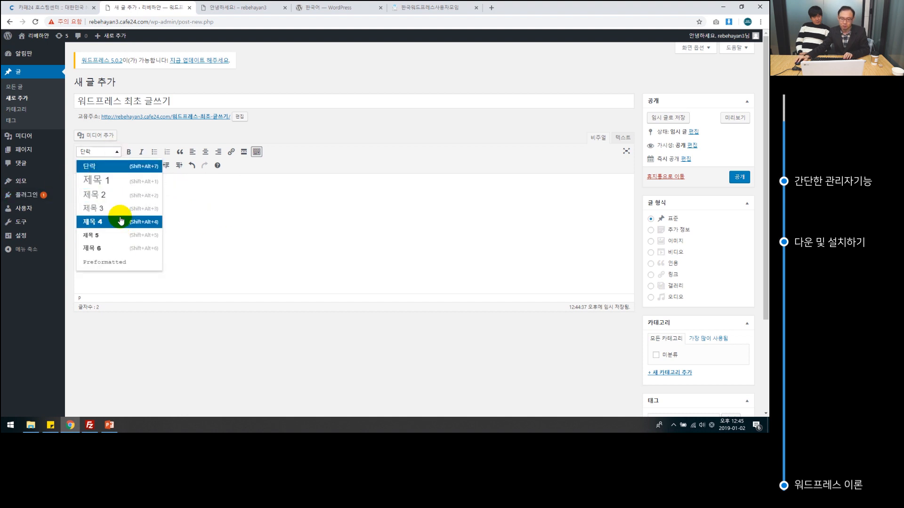
{"action": "left_click", "coordinate": [253, 221]}
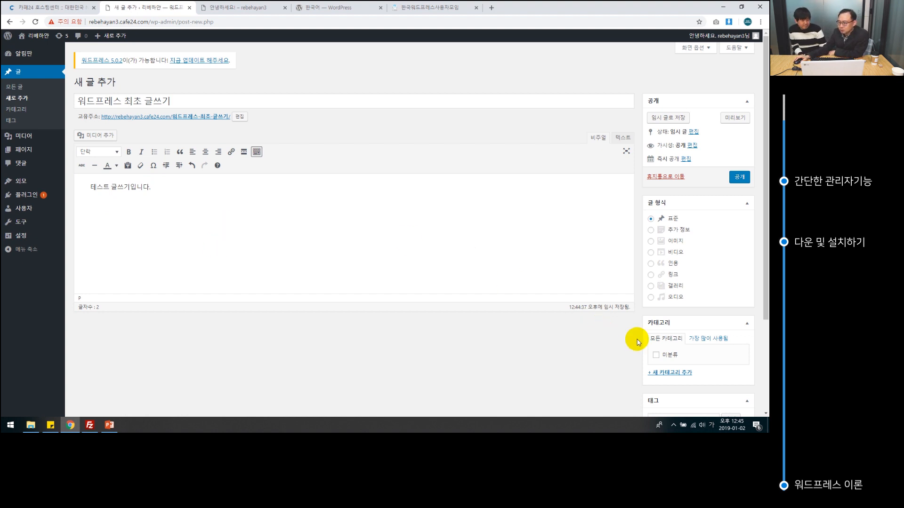
{"action": "key", "text": "Return"}
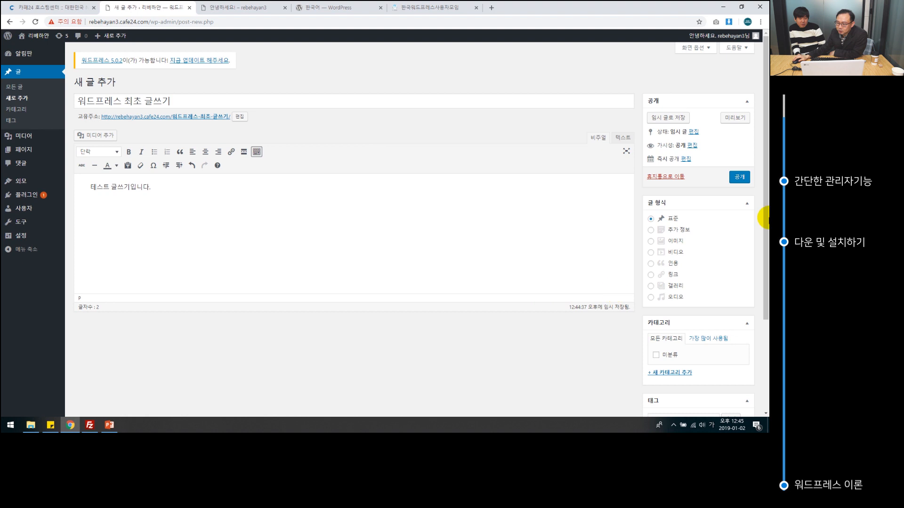
Publish the new post '워드프레스 최초 글쓰기' from the Publish box.
{"action": "scroll", "coordinate": [714, 268], "scroll_direction": "down", "scroll_amount": 3}
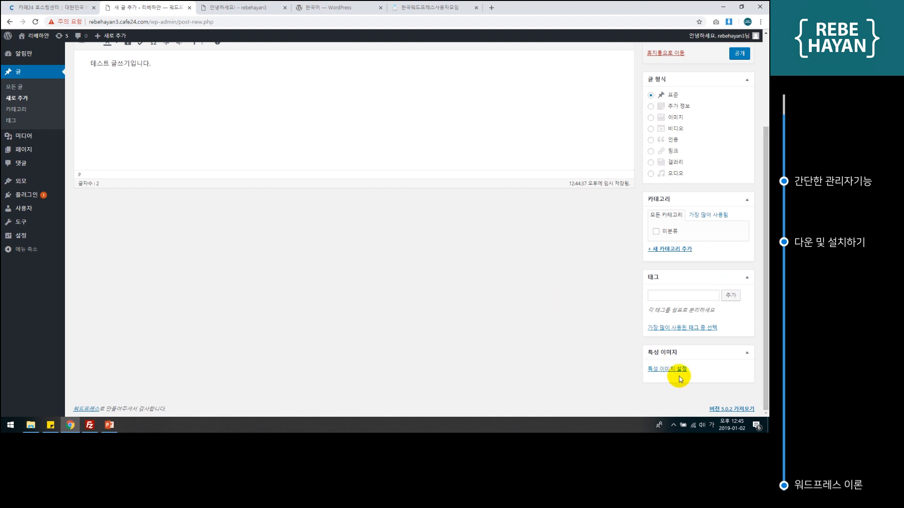
{"action": "scroll", "coordinate": [572, 329], "scroll_direction": "up", "scroll_amount": 3}
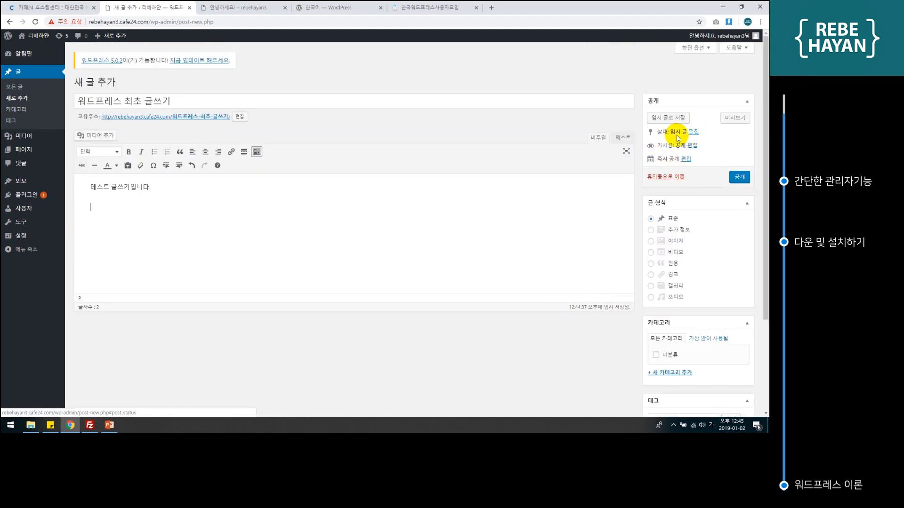
{"action": "left_click", "coordinate": [741, 178]}
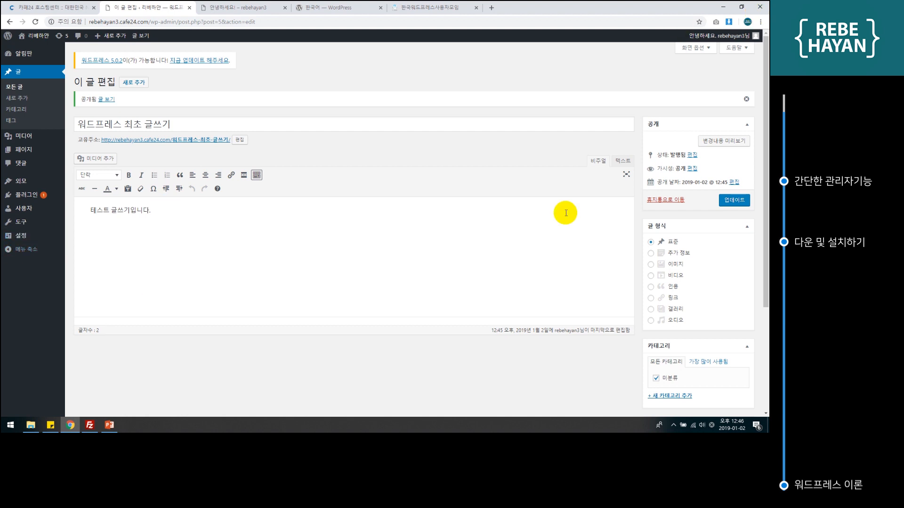
{"action": "left_click", "coordinate": [692, 169]}
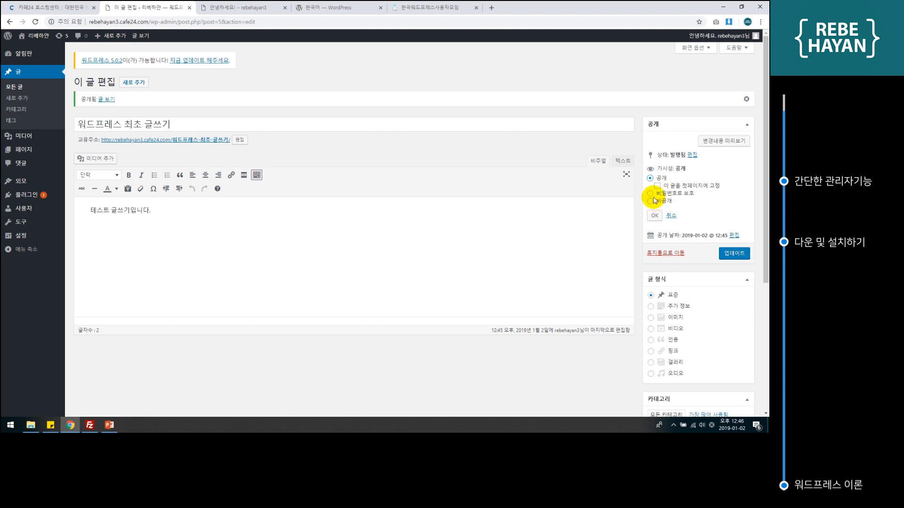
{"action": "left_click", "coordinate": [689, 161]}
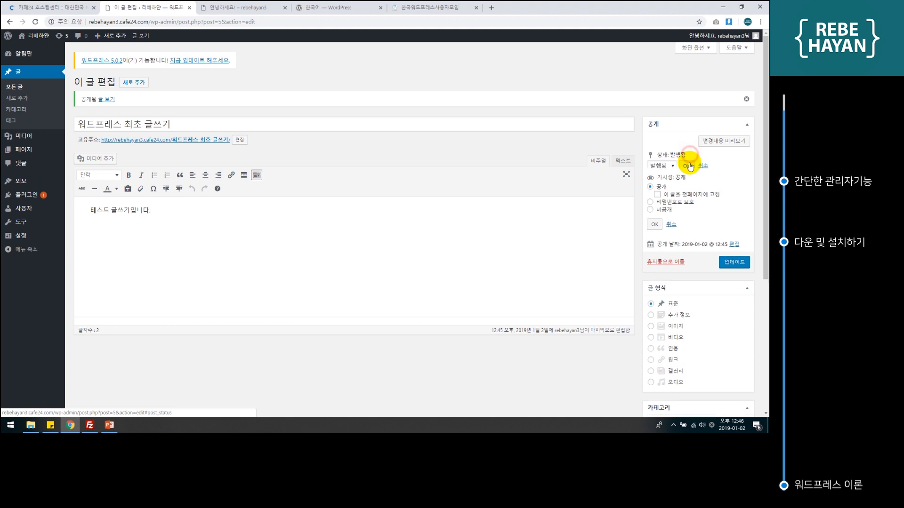
{"action": "left_click", "coordinate": [671, 166]}
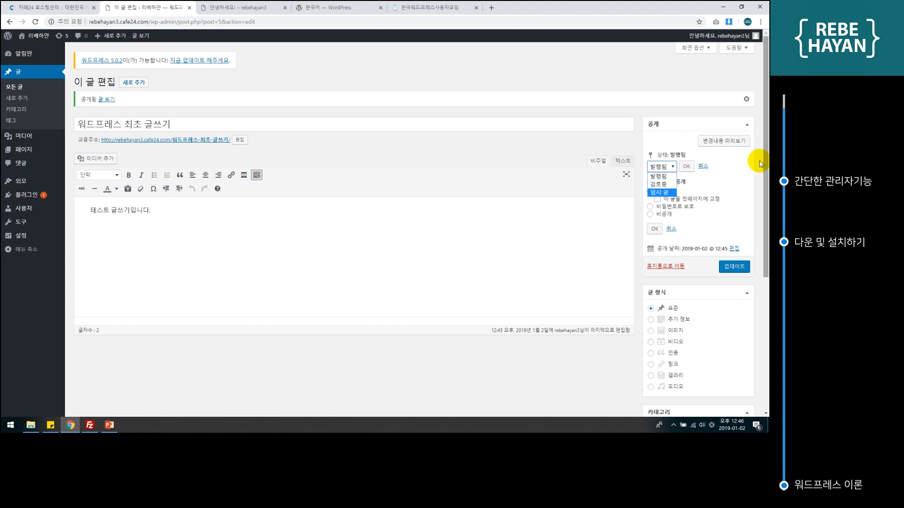
{"action": "left_click", "coordinate": [717, 234]}
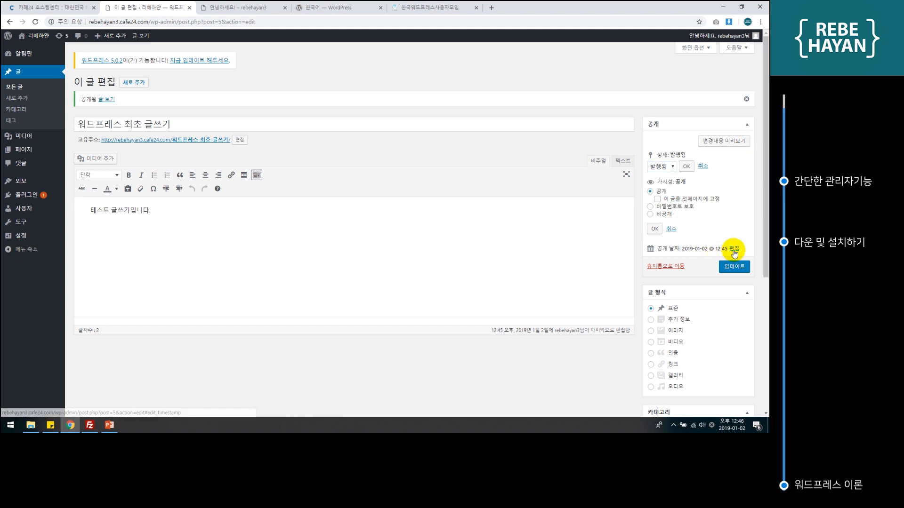
{"action": "left_click", "coordinate": [733, 249]}
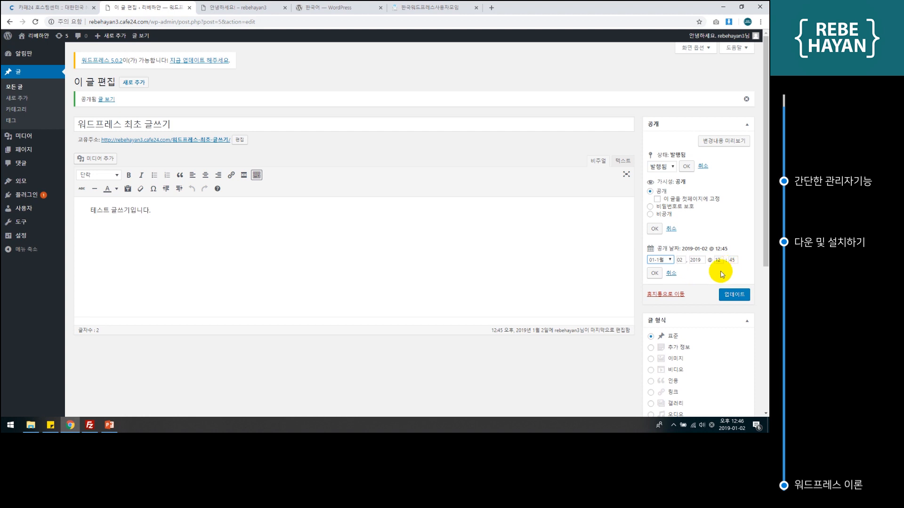
{"action": "scroll", "coordinate": [723, 275], "scroll_direction": "down", "scroll_amount": 3}
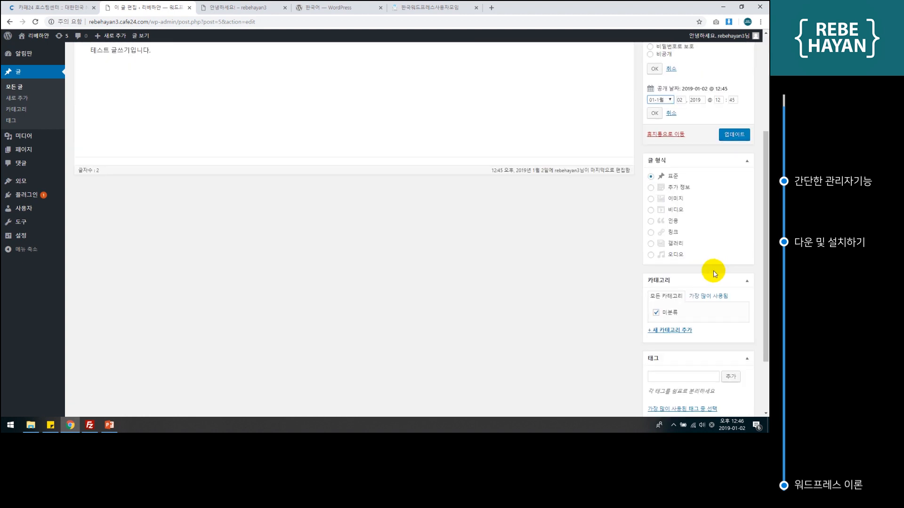
{"action": "scroll", "coordinate": [711, 272], "scroll_direction": "up", "scroll_amount": 3}
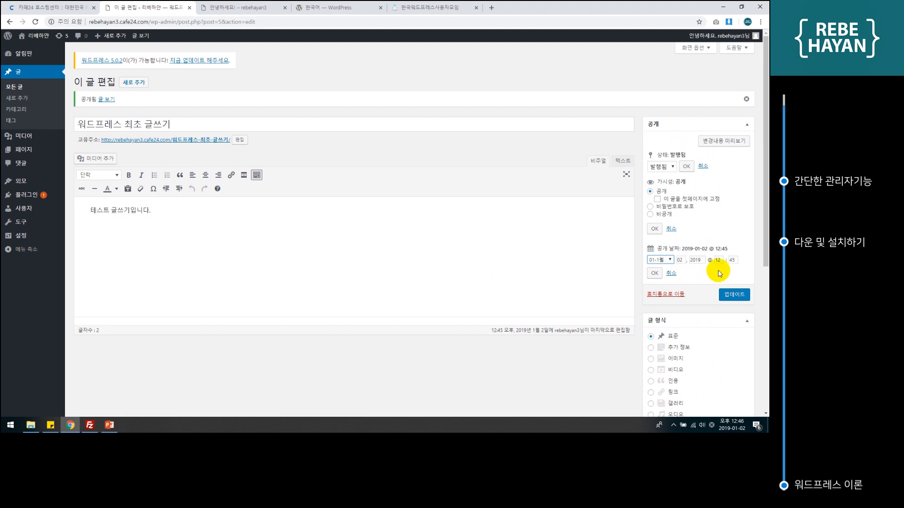
{"action": "scroll", "coordinate": [719, 234], "scroll_direction": "down", "scroll_amount": 2}
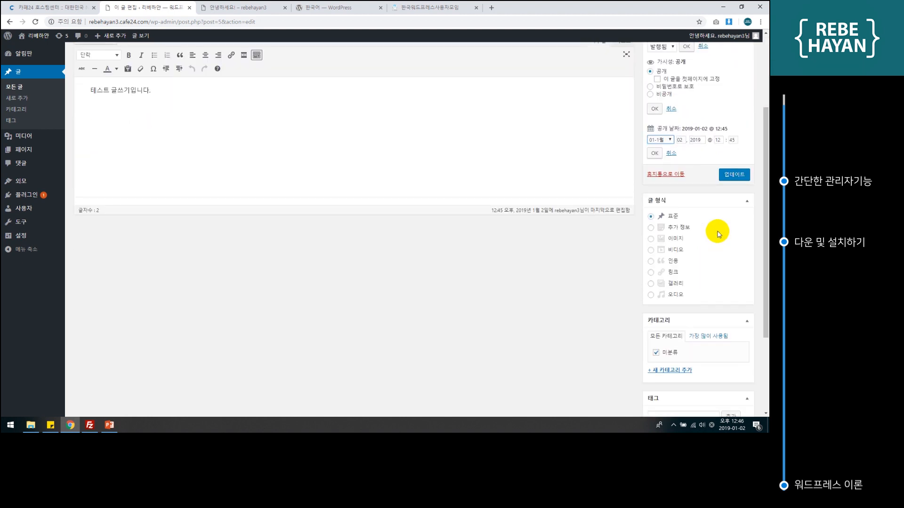
{"action": "scroll", "coordinate": [717, 234], "scroll_direction": "up", "scroll_amount": 1}
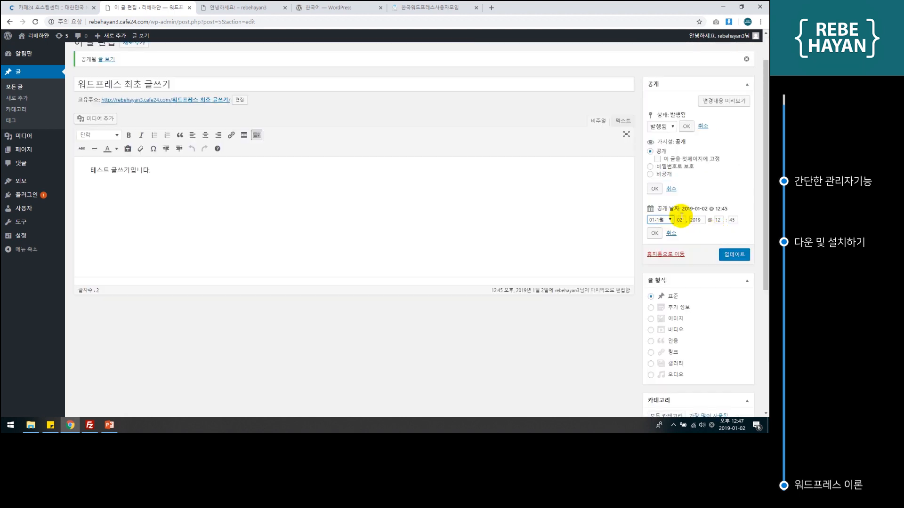
{"action": "scroll", "coordinate": [694, 238], "scroll_direction": "down", "scroll_amount": 2}
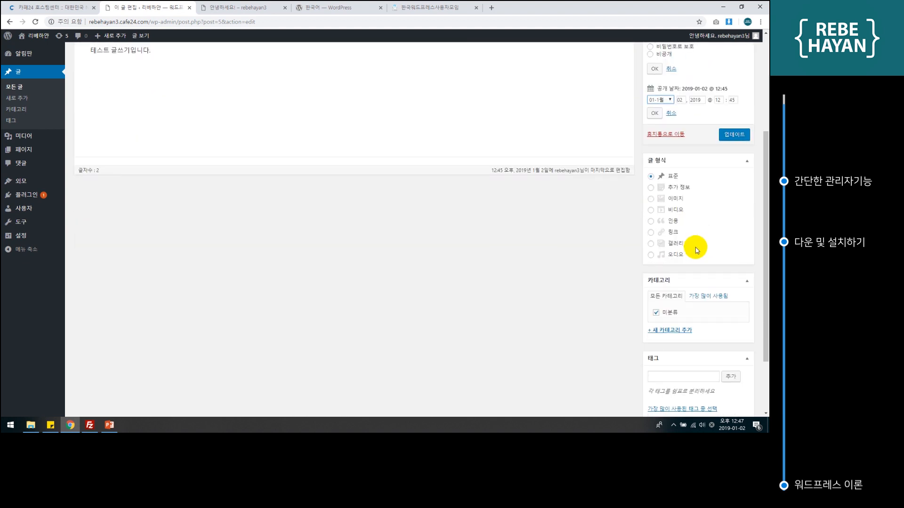
{"action": "scroll", "coordinate": [695, 247], "scroll_direction": "down", "scroll_amount": 2}
{"action": "scroll", "coordinate": [703, 202], "scroll_direction": "up", "scroll_amount": 4}
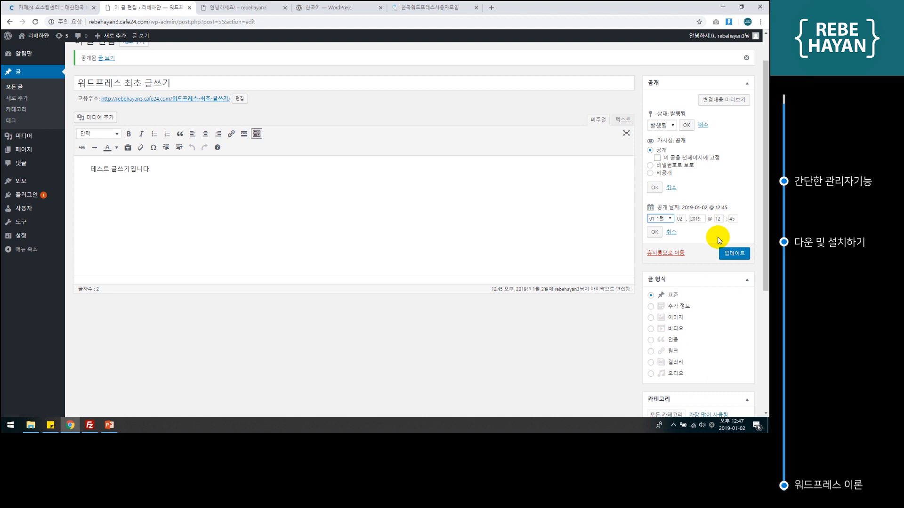
{"action": "left_click", "coordinate": [734, 253]}
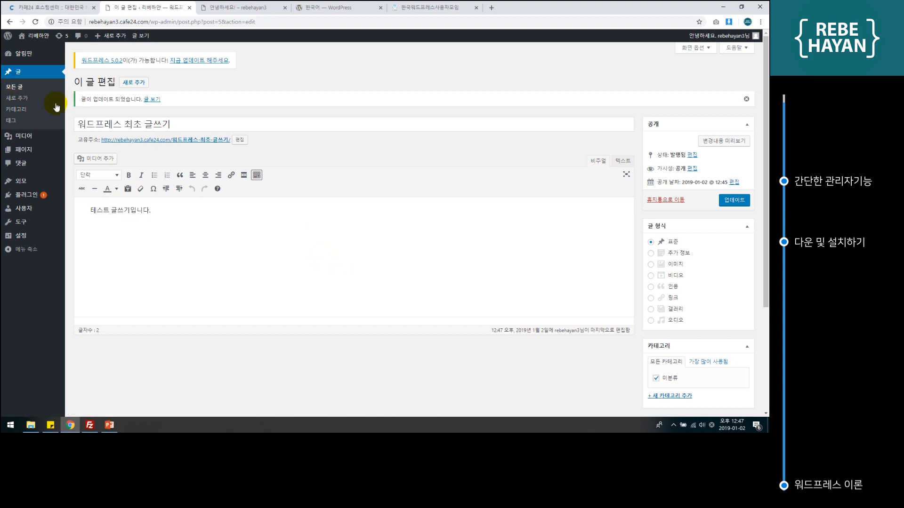
In All Posts, quick-edit the post's year to 2018, keeping January 2.
{"action": "left_click", "coordinate": [20, 91]}
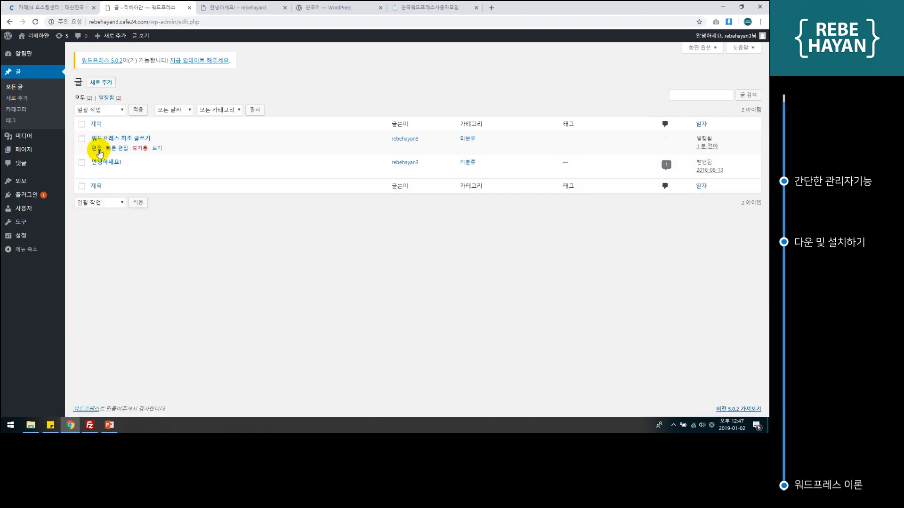
{"action": "left_click", "coordinate": [120, 148]}
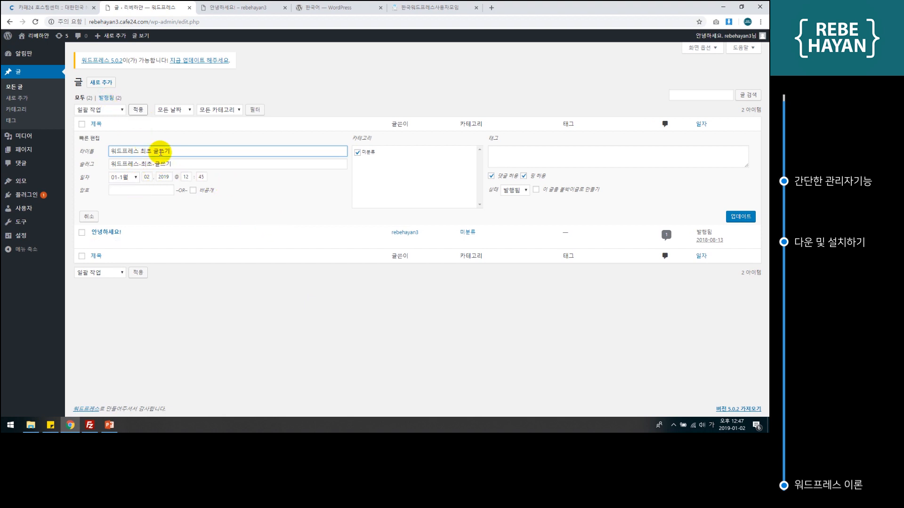
{"action": "left_click", "coordinate": [134, 177]}
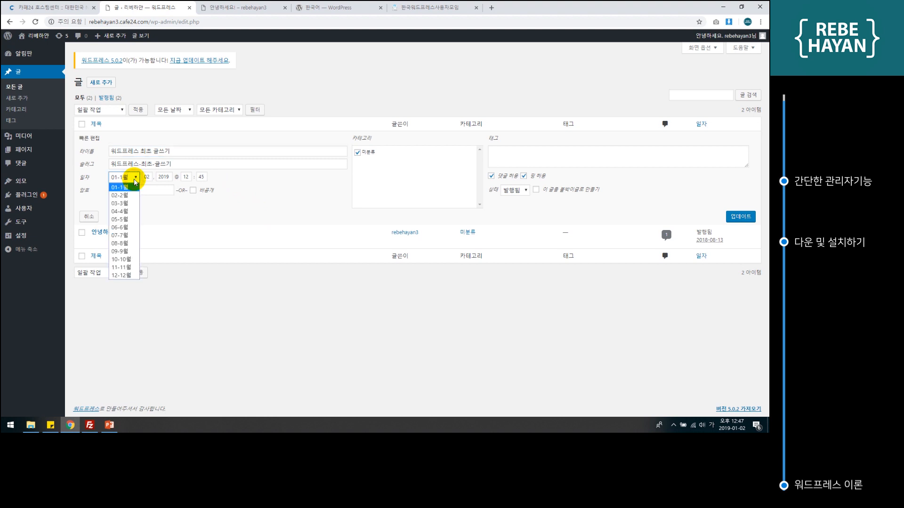
{"action": "left_click", "coordinate": [228, 203]}
{"action": "left_click", "coordinate": [165, 178]}
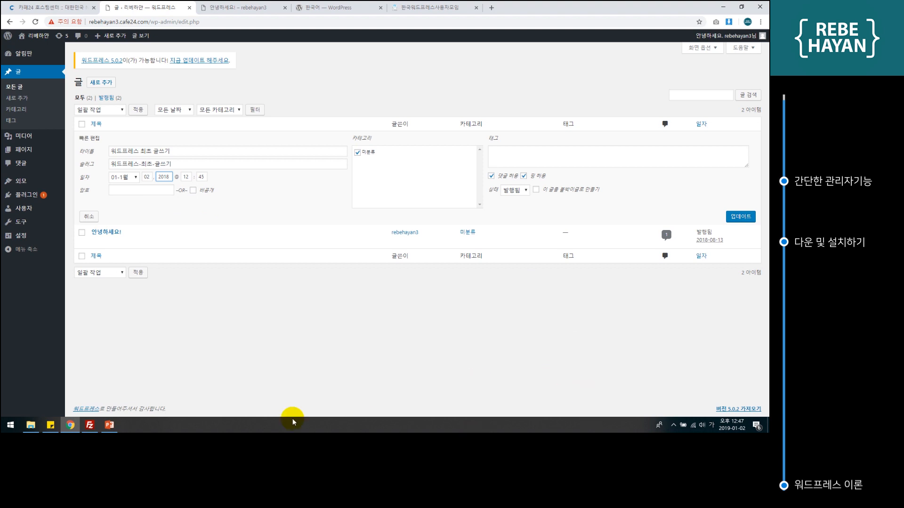
{"action": "left_click", "coordinate": [739, 217]}
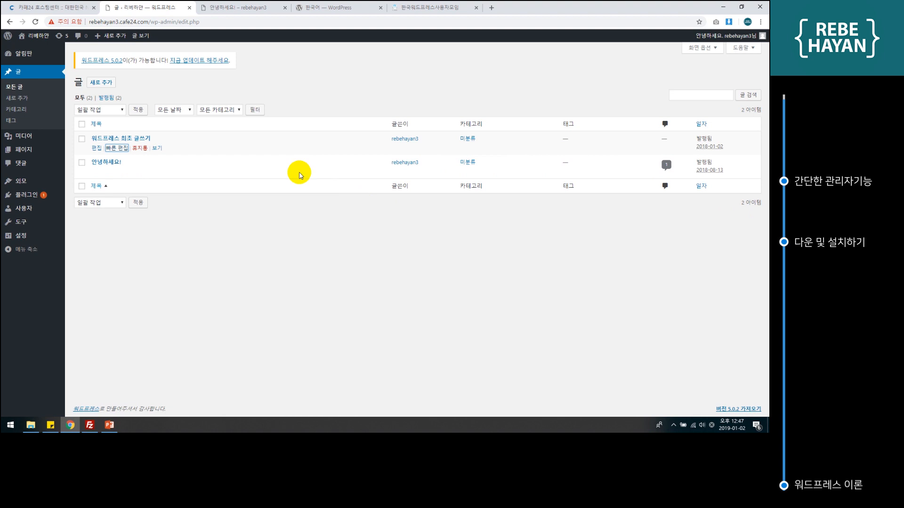
View the post on the live site and check its 2018년 1월 2일 date.
{"action": "left_click", "coordinate": [157, 149]}
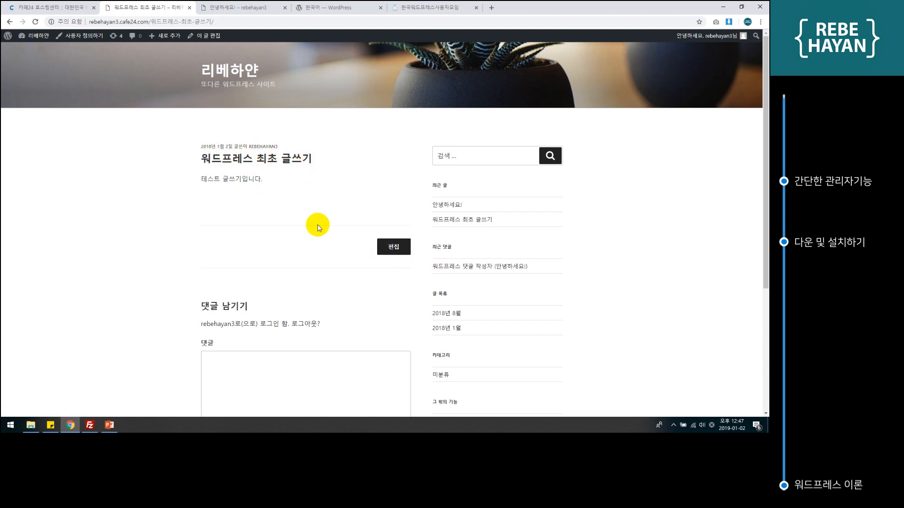
{"action": "scroll", "coordinate": [336, 242], "scroll_direction": "down", "scroll_amount": 1}
{"action": "scroll", "coordinate": [337, 242], "scroll_direction": "down", "scroll_amount": 3}
{"action": "left_click", "coordinate": [335, 238]}
{"action": "scroll", "coordinate": [335, 238], "scroll_direction": "up", "scroll_amount": 4}
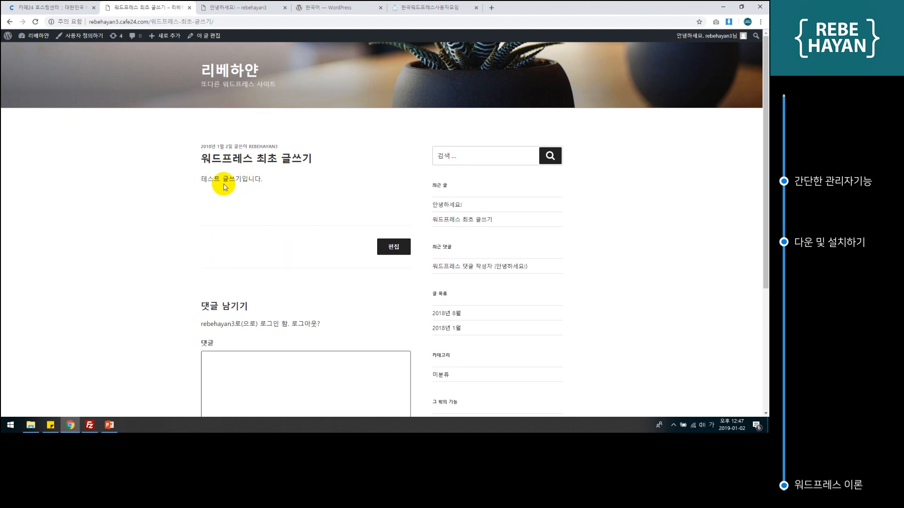
{"action": "mouse_move", "coordinate": [60, 38]}
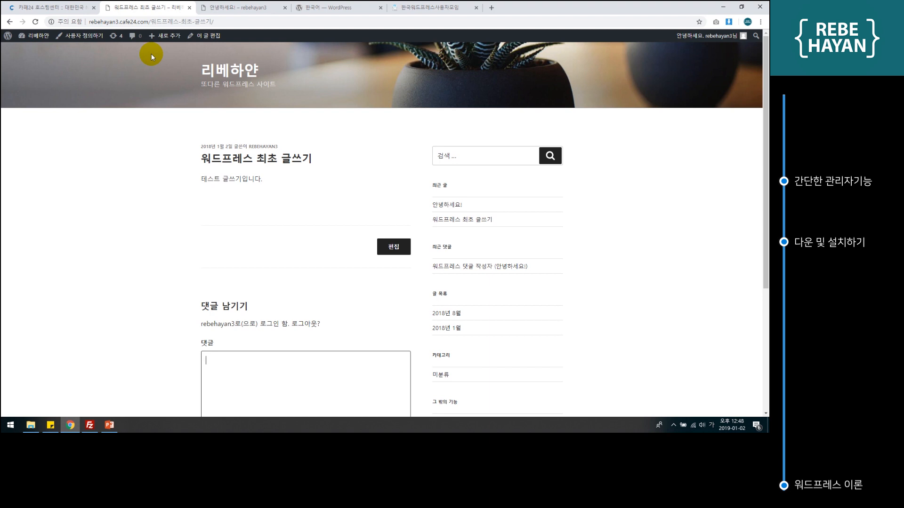
{"action": "left_click", "coordinate": [234, 199]}
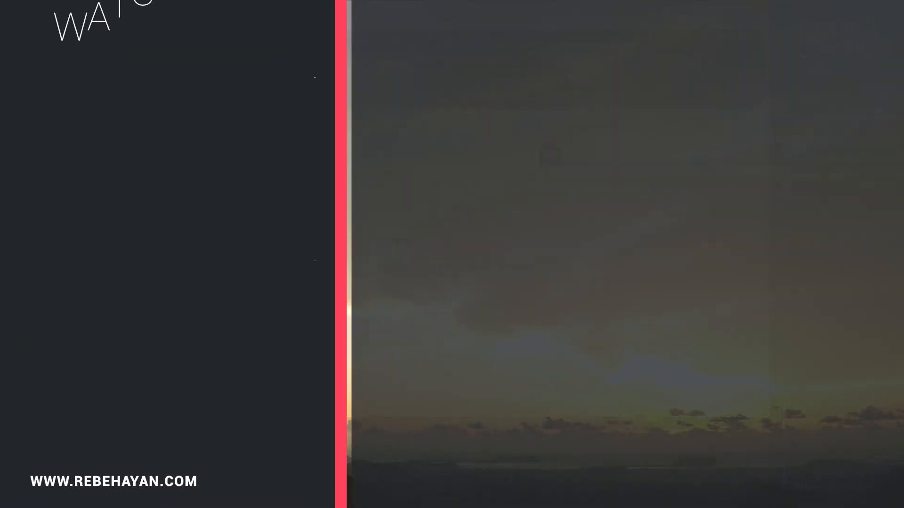